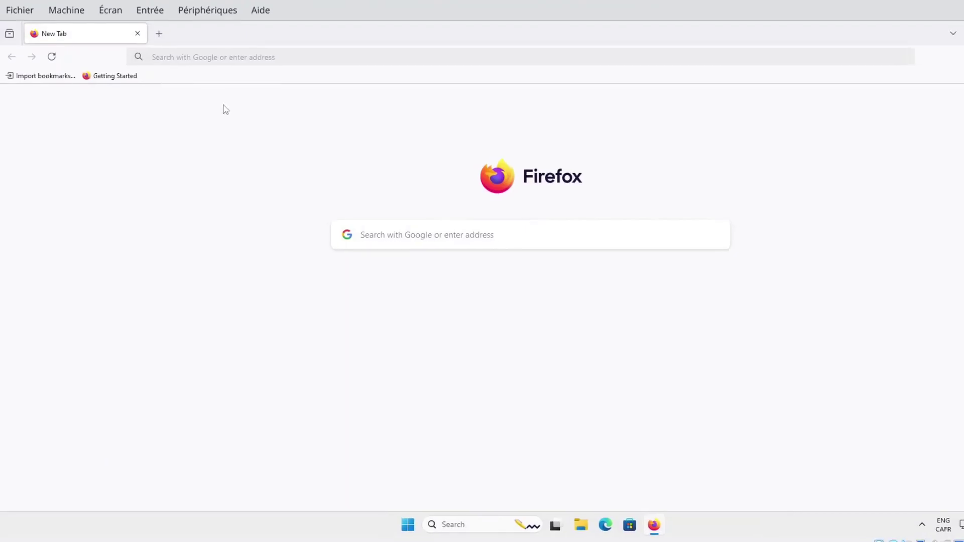
Step: Search 'balena etcher', open etcher.balena.io and go to its Download Etcher section
click(239, 59)
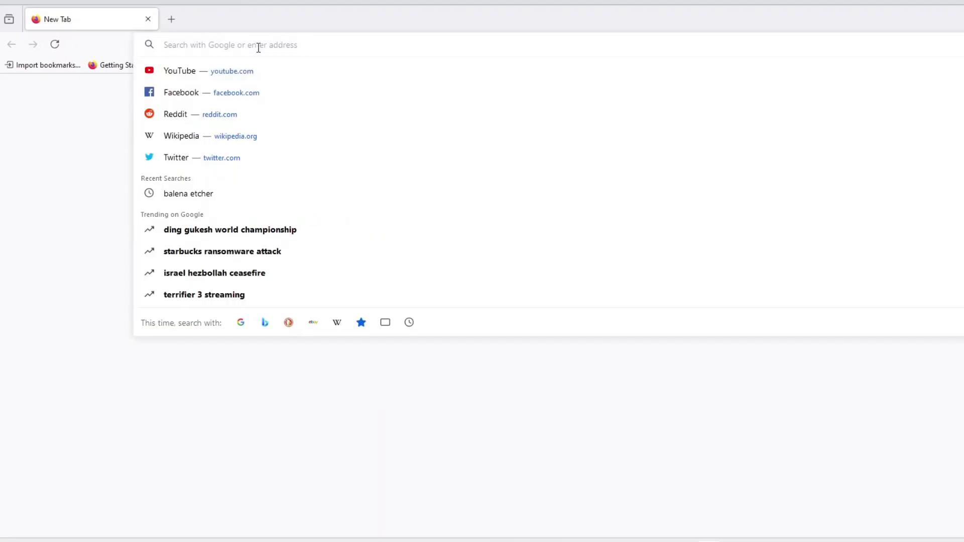
text(balena etcher)
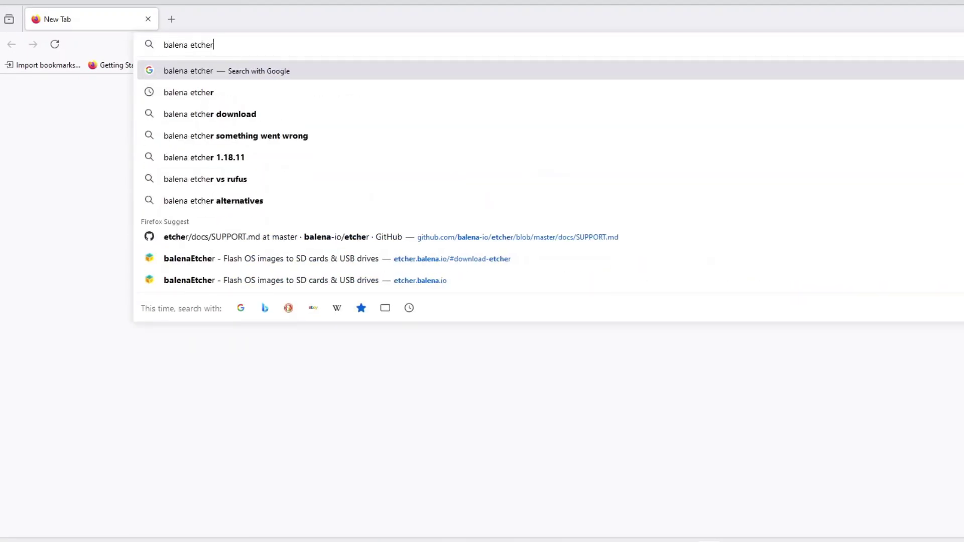
key(Return)
click(242, 212)
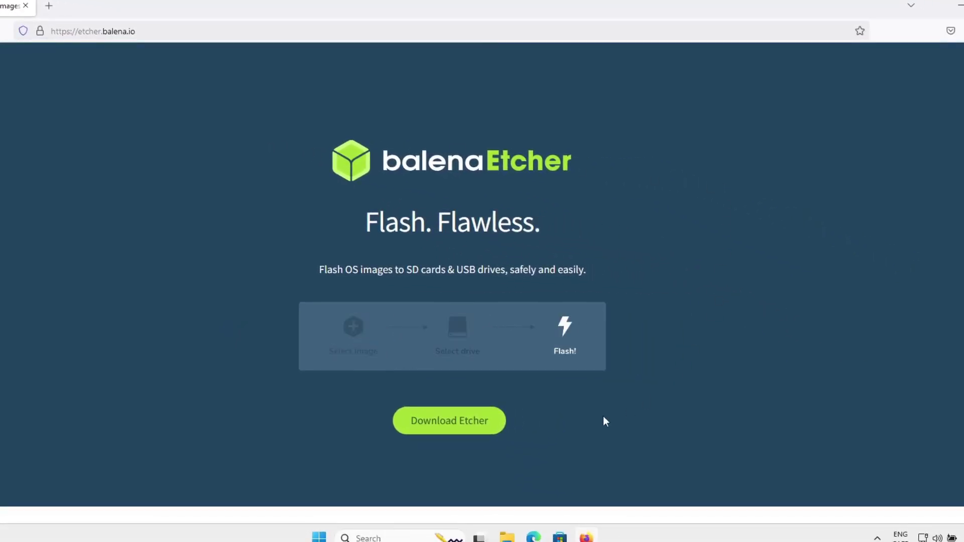
click(458, 429)
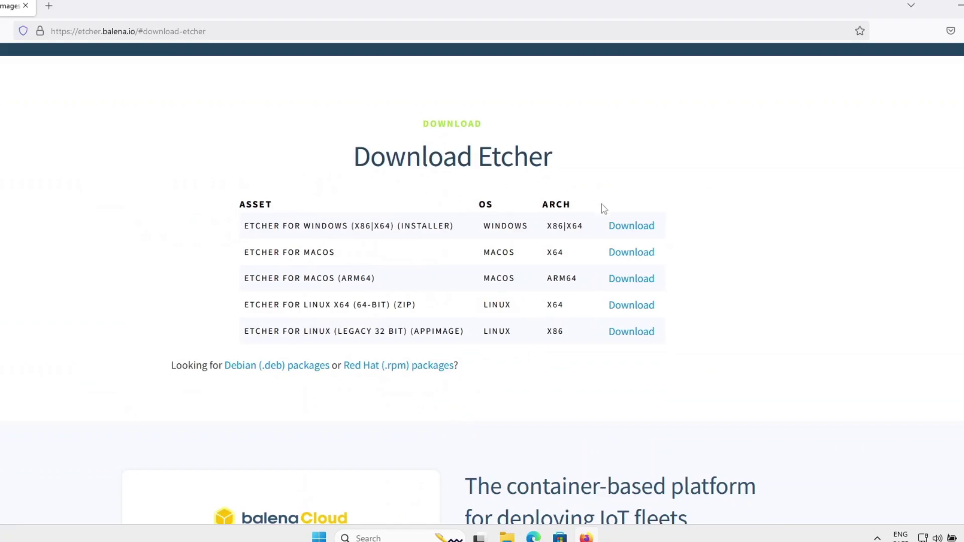
Step: Download the balenaEtcher-1.19.25 Windows x64 installer and show it in the Downloads folder
click(628, 229)
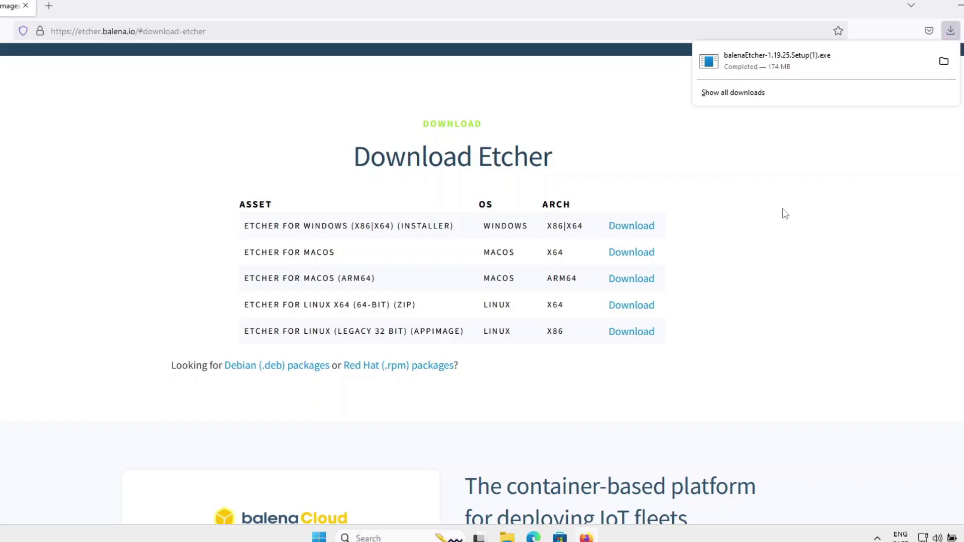
right_click(787, 60)
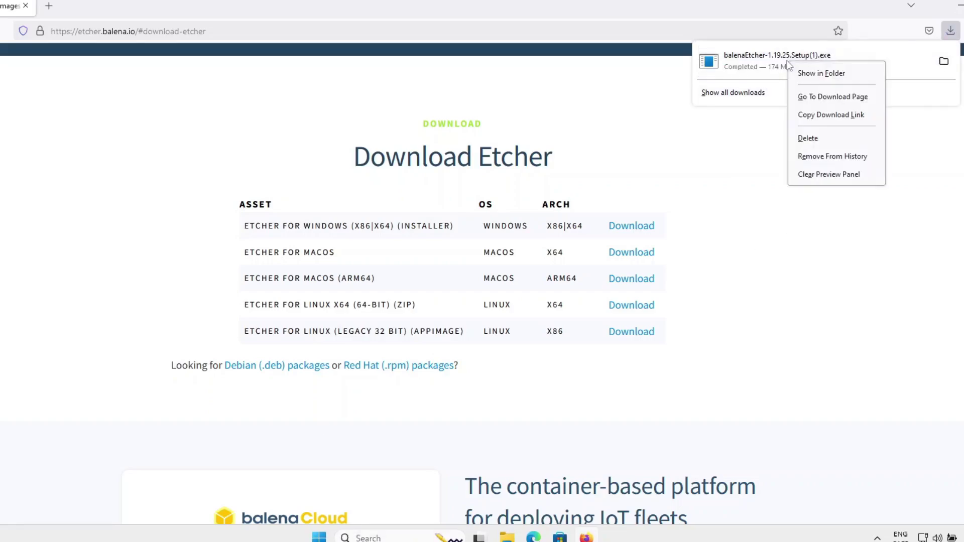
click(829, 73)
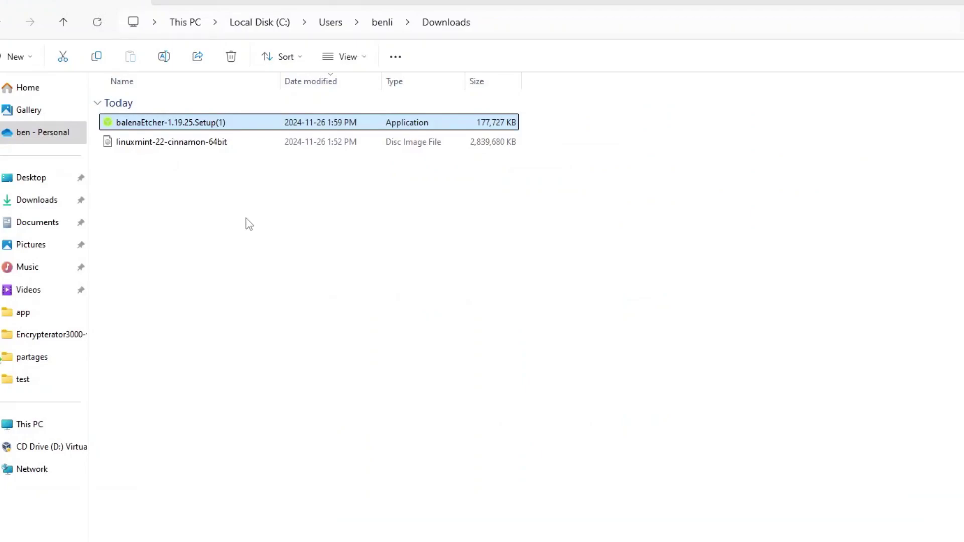
Step: Install balenaEtcher from the Setup file, then try loading the linuxmint ISO via Flash from file
double_click(194, 125)
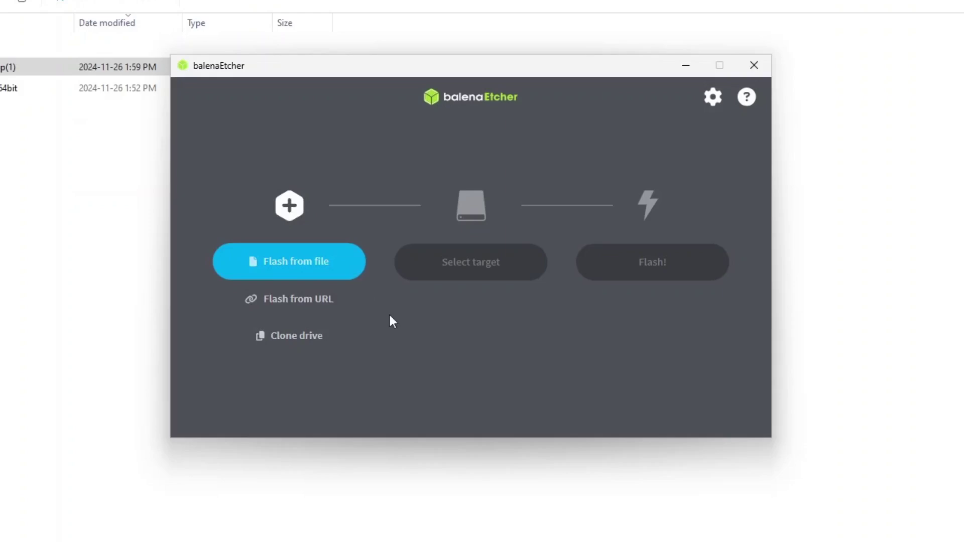
click(323, 264)
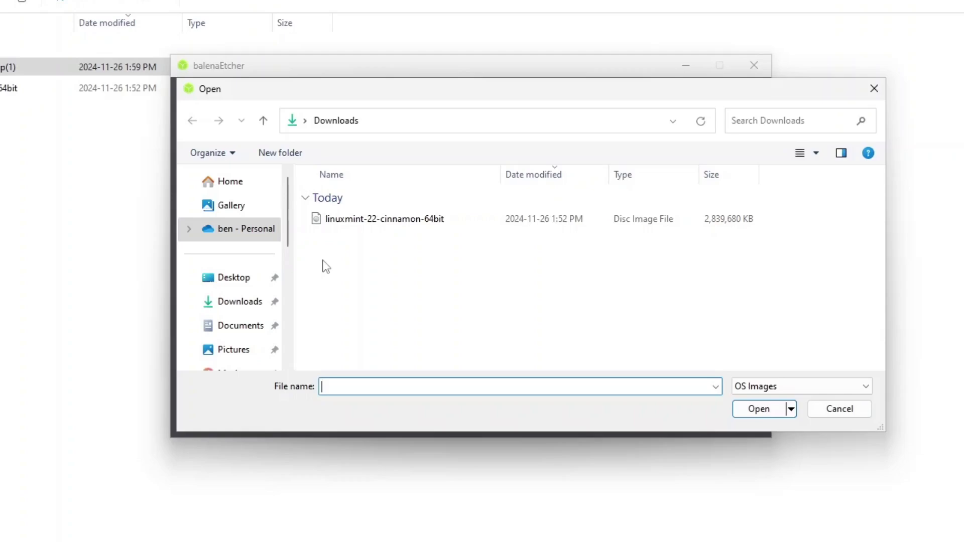
double_click(358, 221)
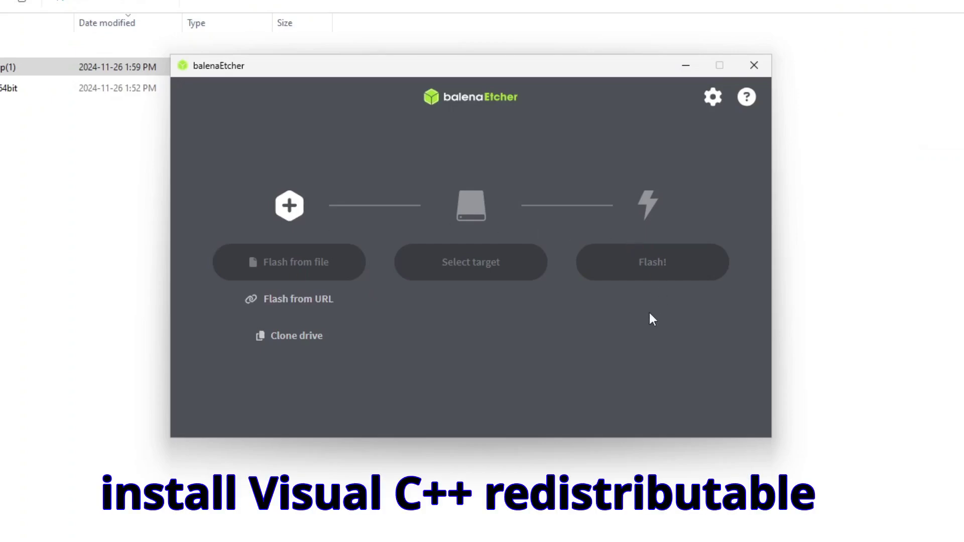
Step: Close balenaEtcher and launch Terminal (Admin) from the Win+X menu
click(745, 67)
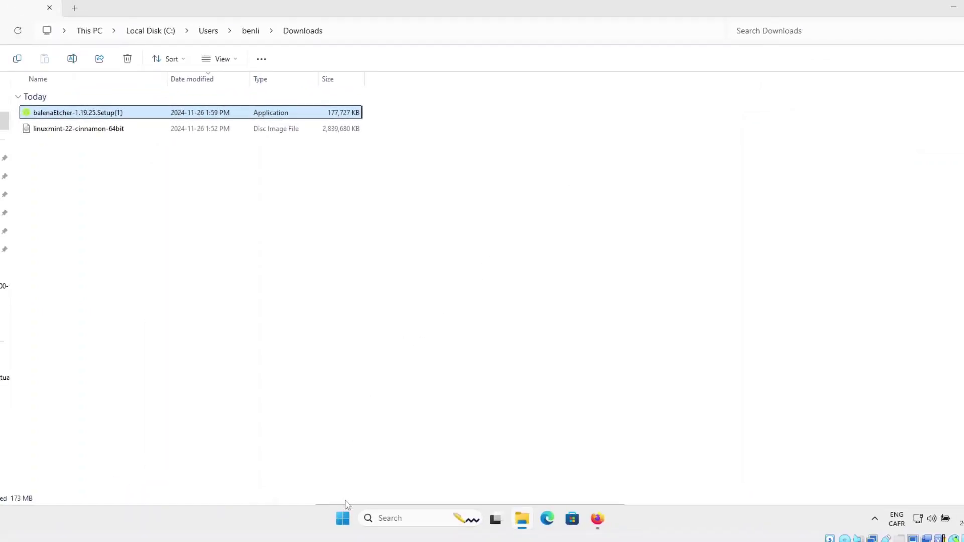
right_click(343, 518)
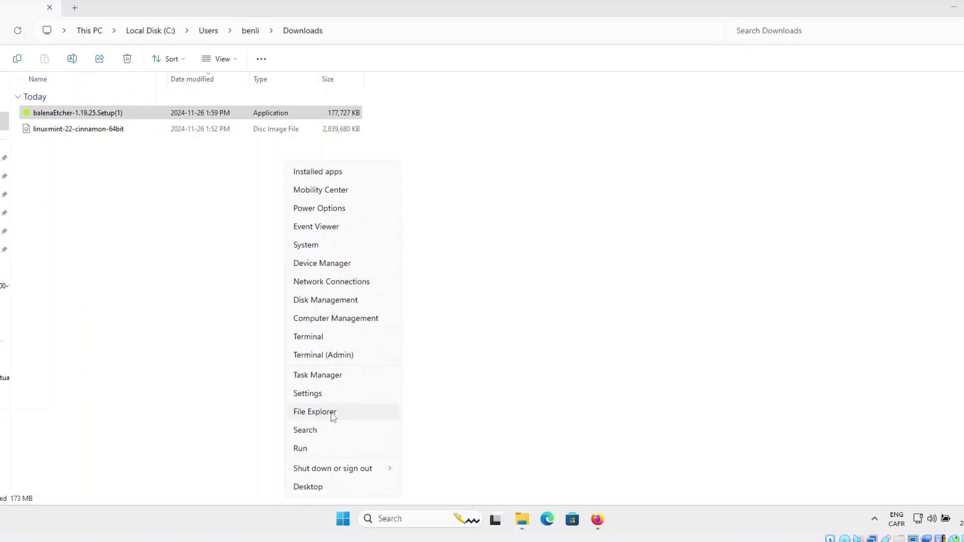
click(323, 355)
click(407, 355)
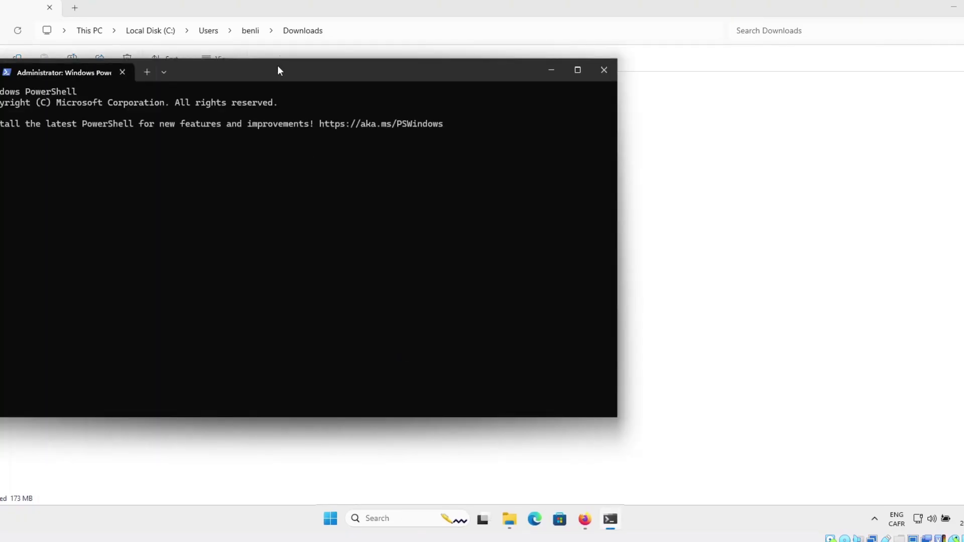
drag(280, 71, 411, 79)
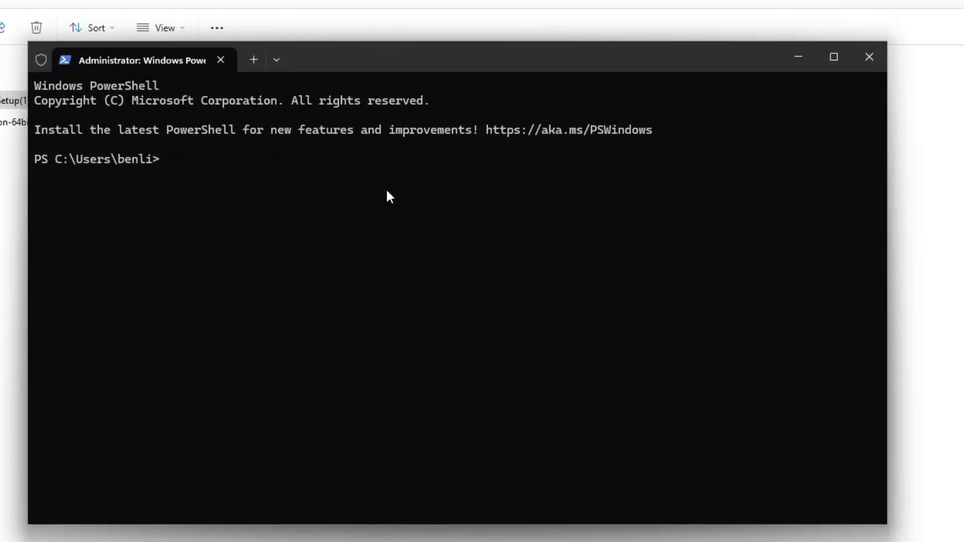
Step: Install the Visual C++ 2015+ x64 redistributable with winget, accept the terms, then exit
text(winget install Microsoft.VCRedist.2015+.x64)
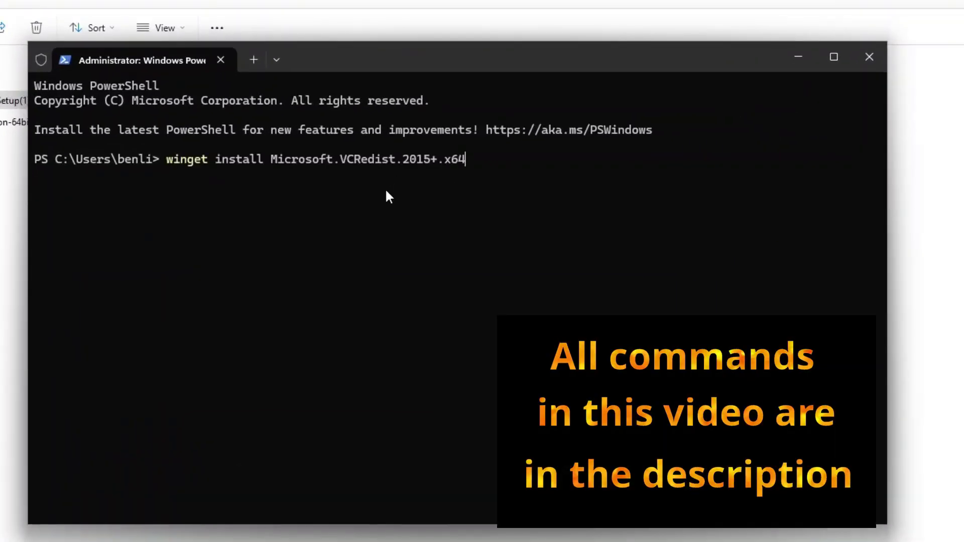
key(Return)
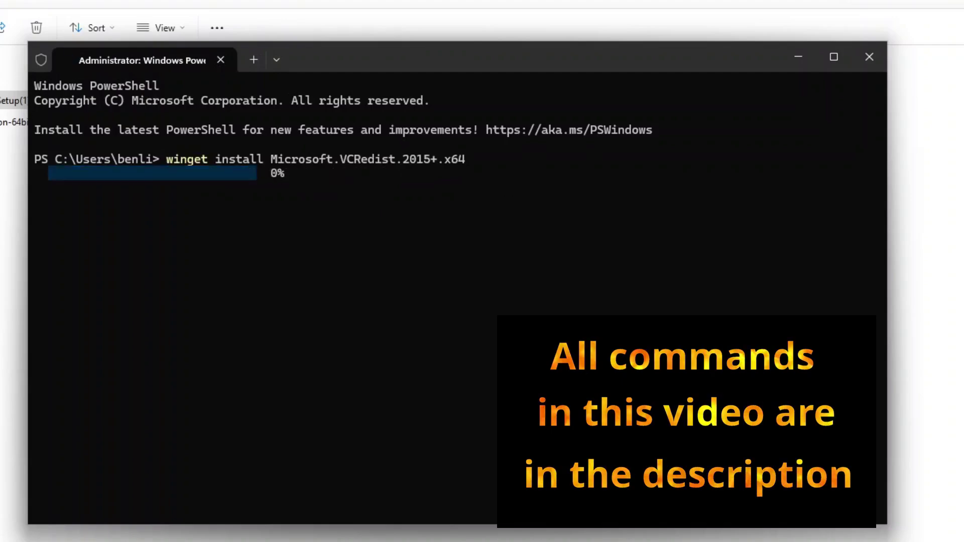
text(y)
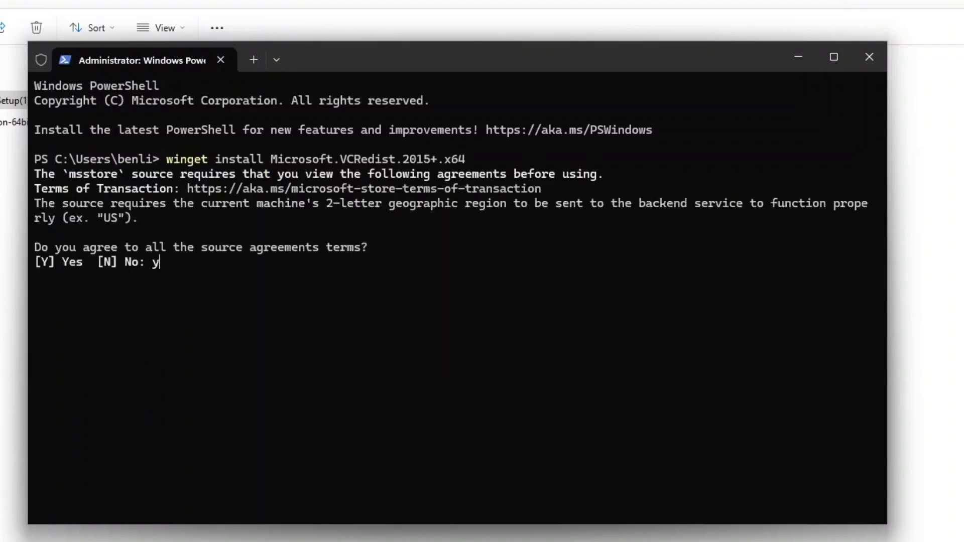
key(Return)
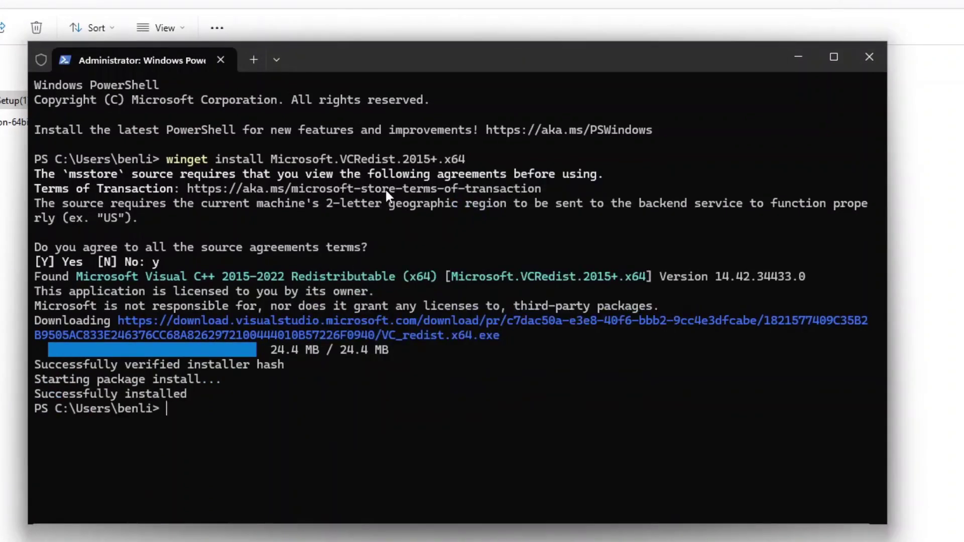
text(exit)
key(Return)
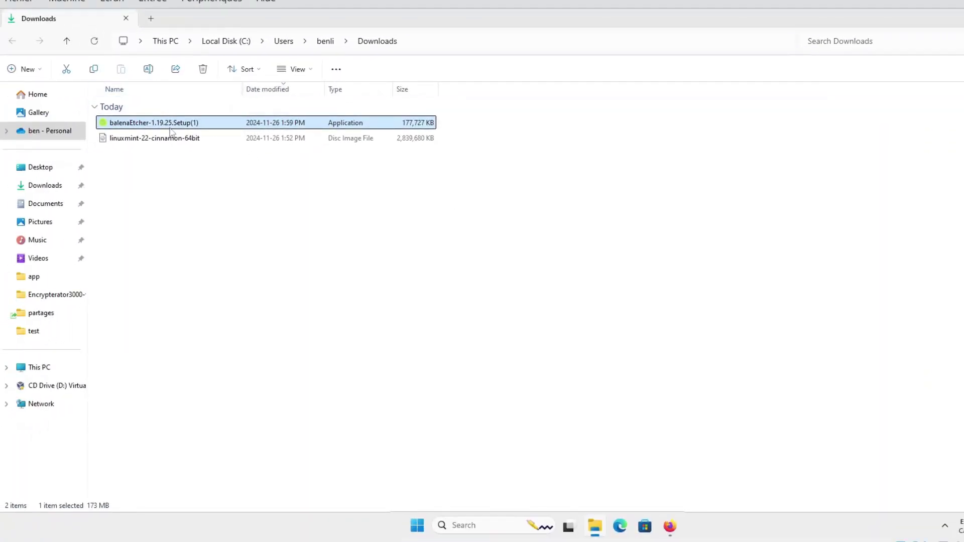
Step: Relaunch balenaEtcher and load linuxmint-22-cinnamon-64bit ISO (2.91 GB) via Flash from file
double_click(175, 123)
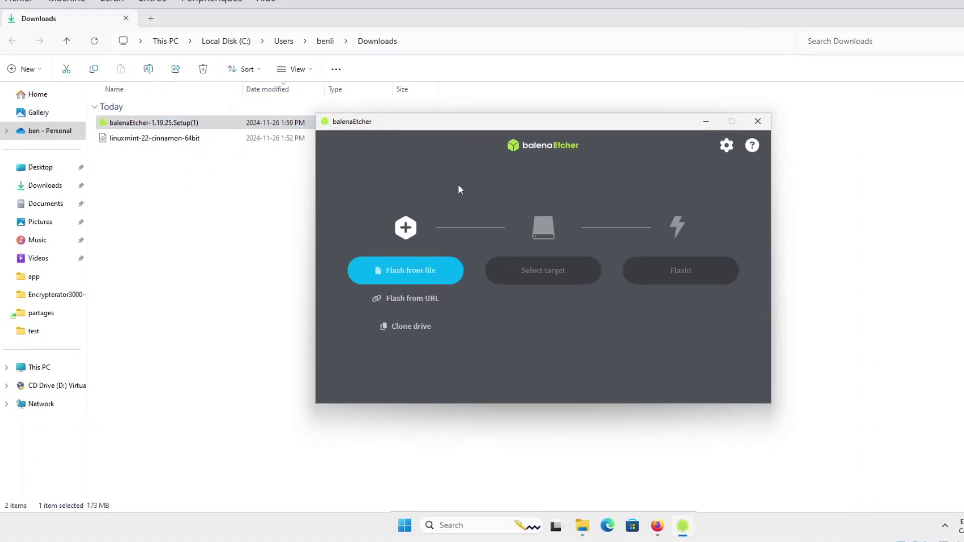
click(420, 264)
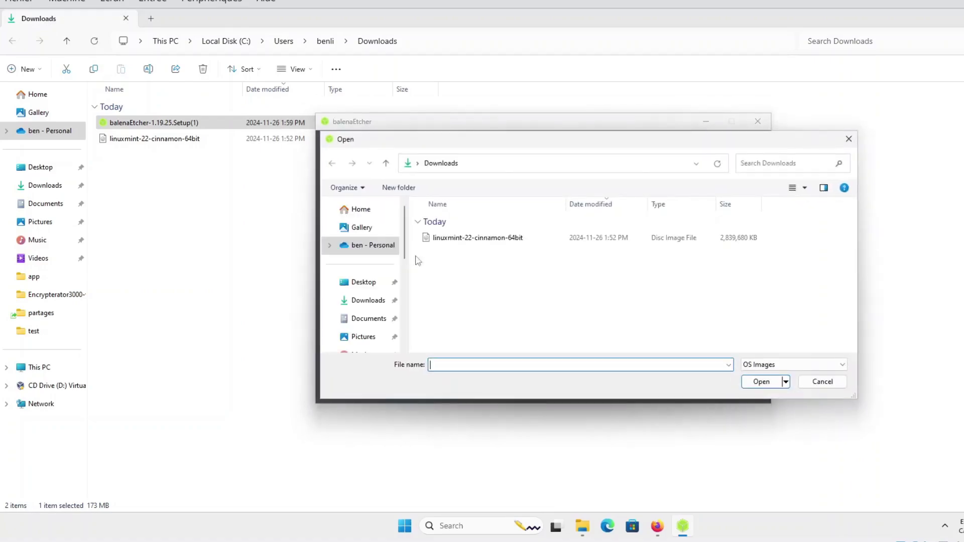
double_click(437, 243)
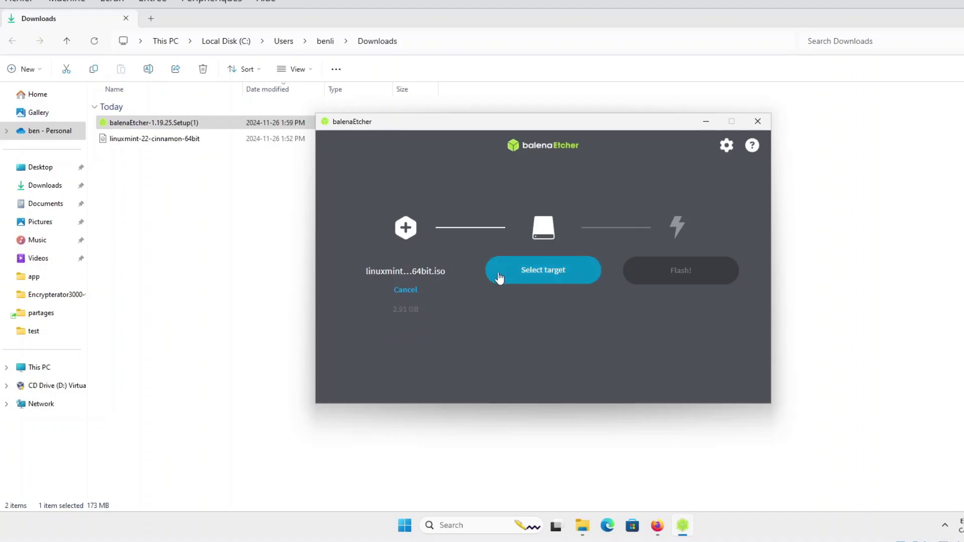
Step: Open Select target and tick the 30.9 GB Kingston USB drive (E:\)
click(544, 277)
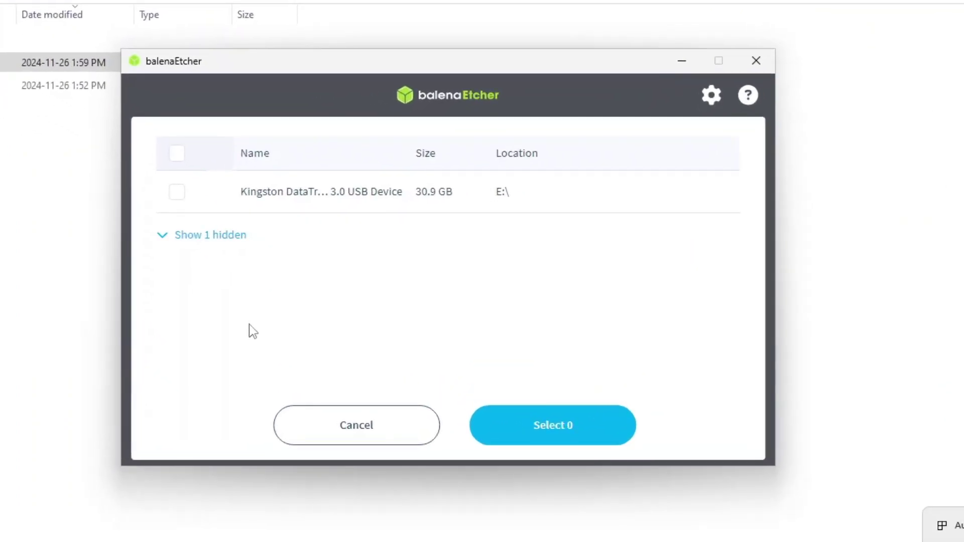
click(178, 195)
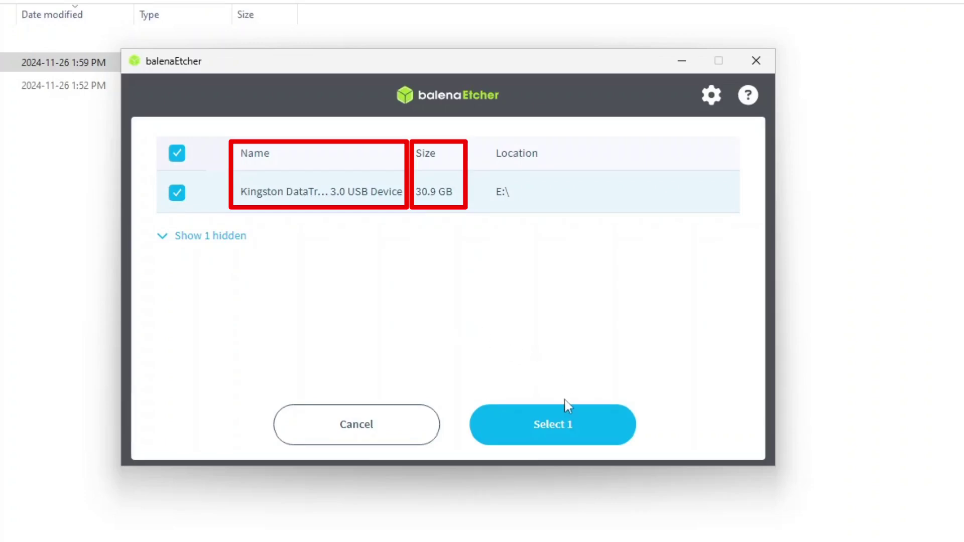
Step: Confirm the Kingston target, flash the Linux Mint ISO approving the admin prompt, then close Etcher
click(538, 428)
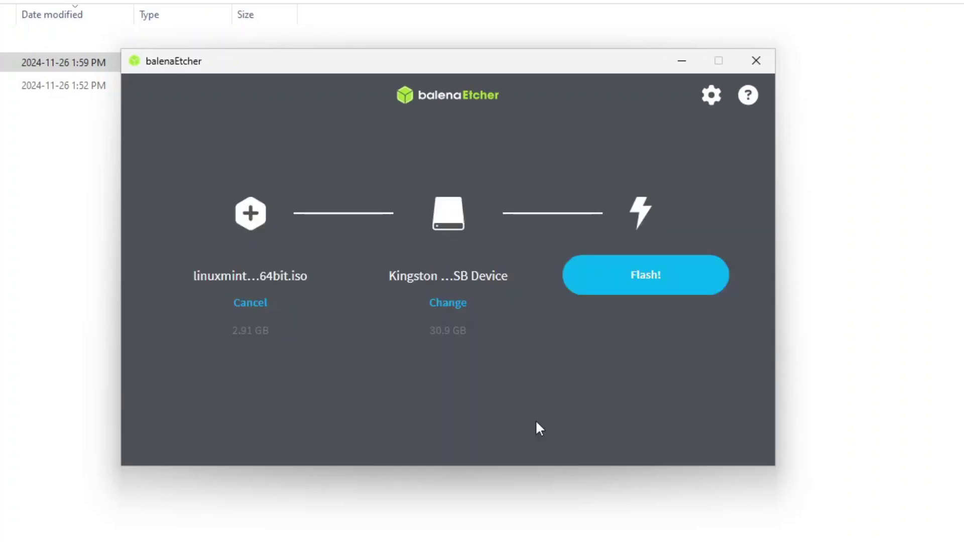
click(643, 282)
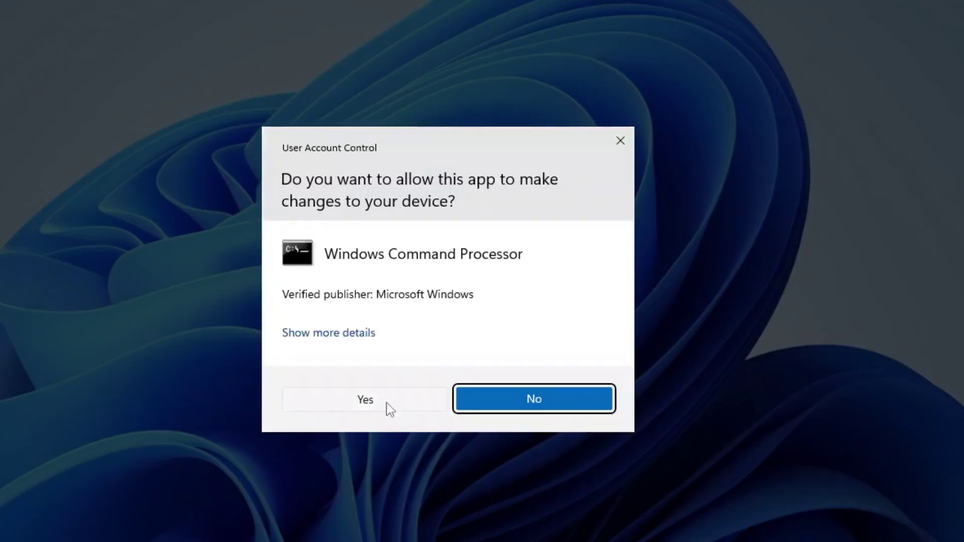
click(377, 406)
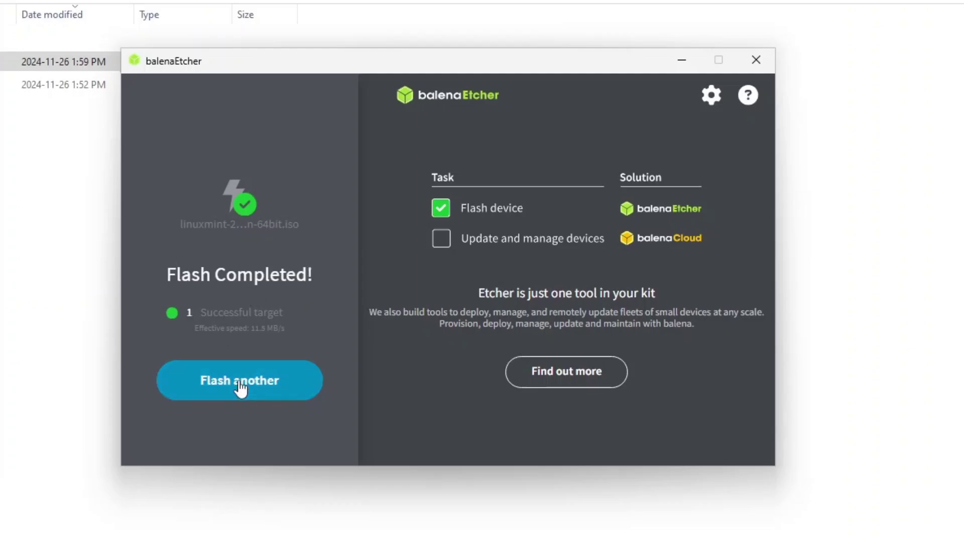
click(755, 68)
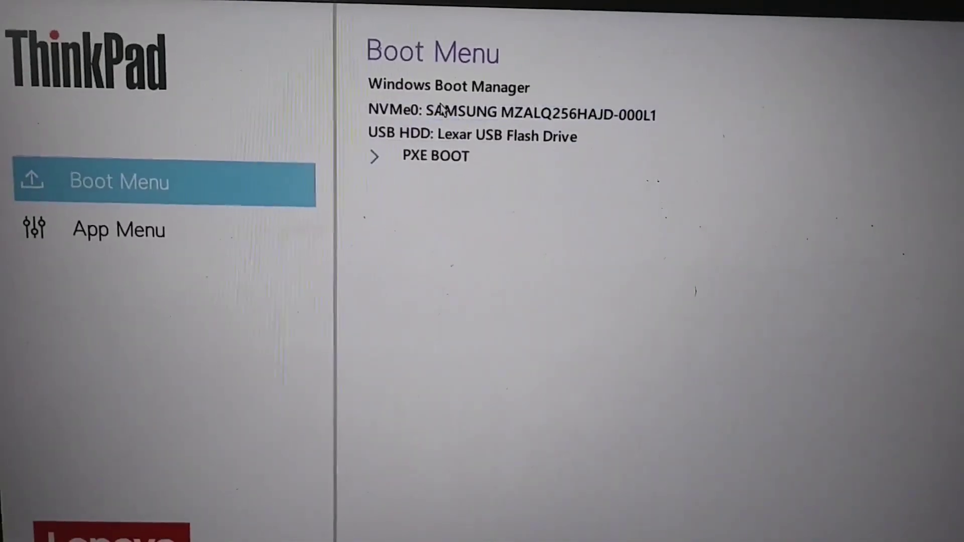
Step: Boot from the Lexar USB Flash Drive into the live session and open a new Firefox window
click(433, 133)
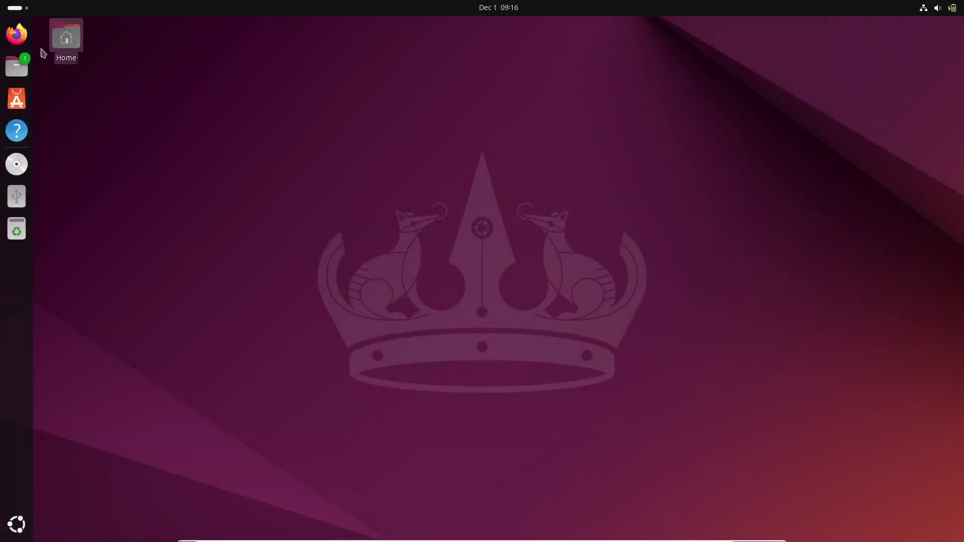
click(17, 34)
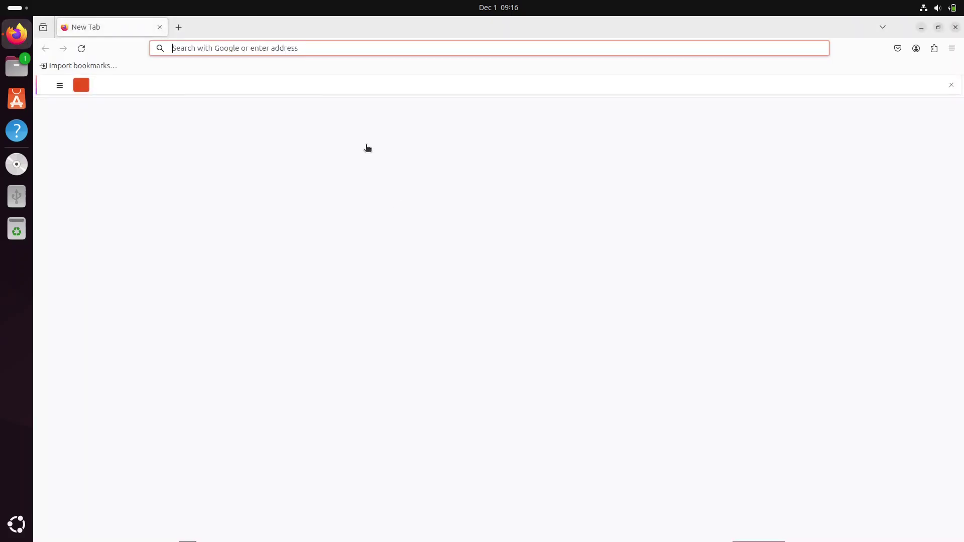
Step: Search Firefox for 'balena etcher' in the live session to reach etcher.balena.io
click(264, 46)
text(balena etcher)
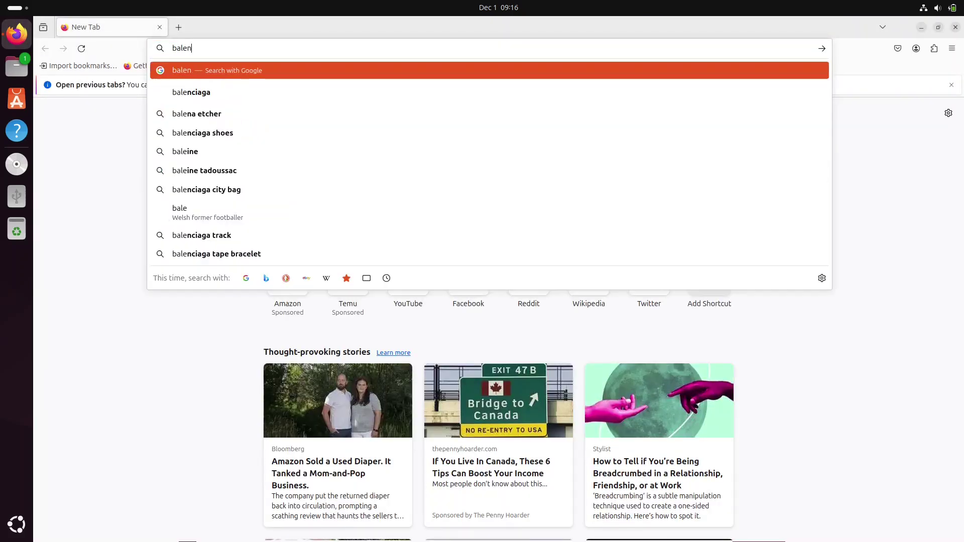
key(Return)
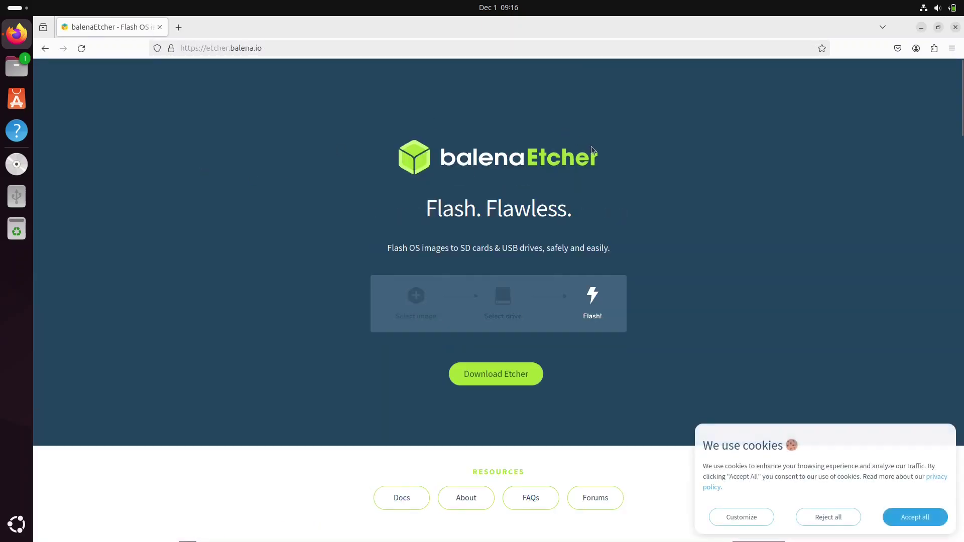
Step: Accept cookies, download balenaEtcher-linux-x64-1.19.25.zip (148 MB) and show it in the Downloads folder
click(913, 522)
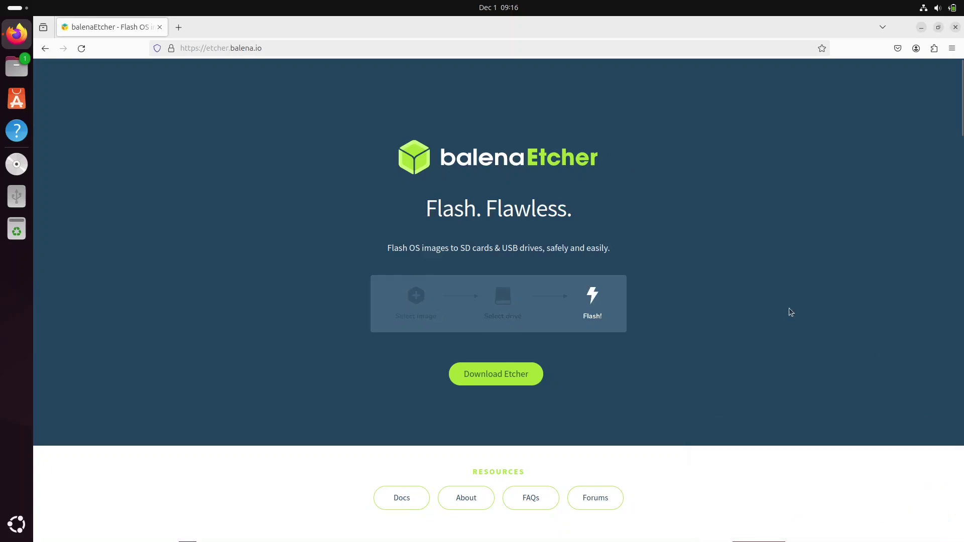
click(510, 373)
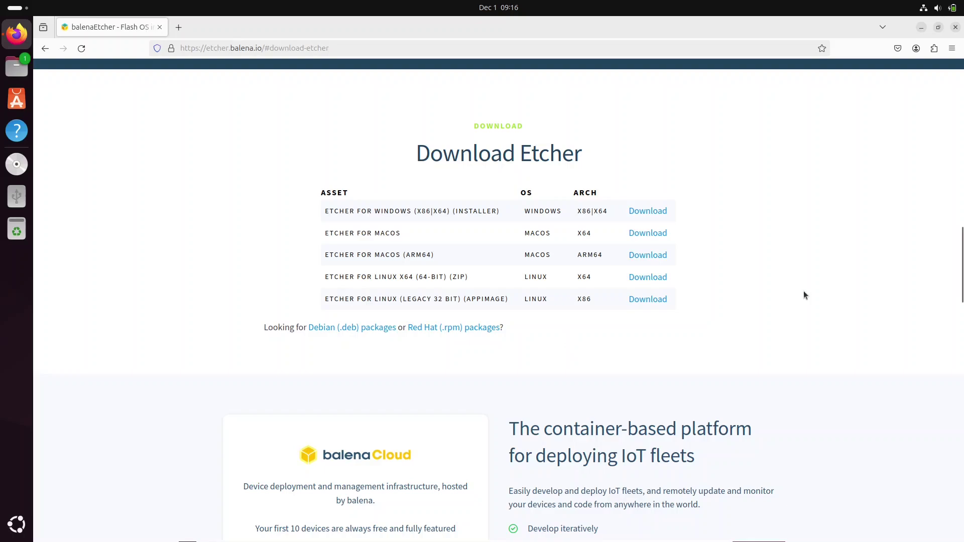
click(650, 279)
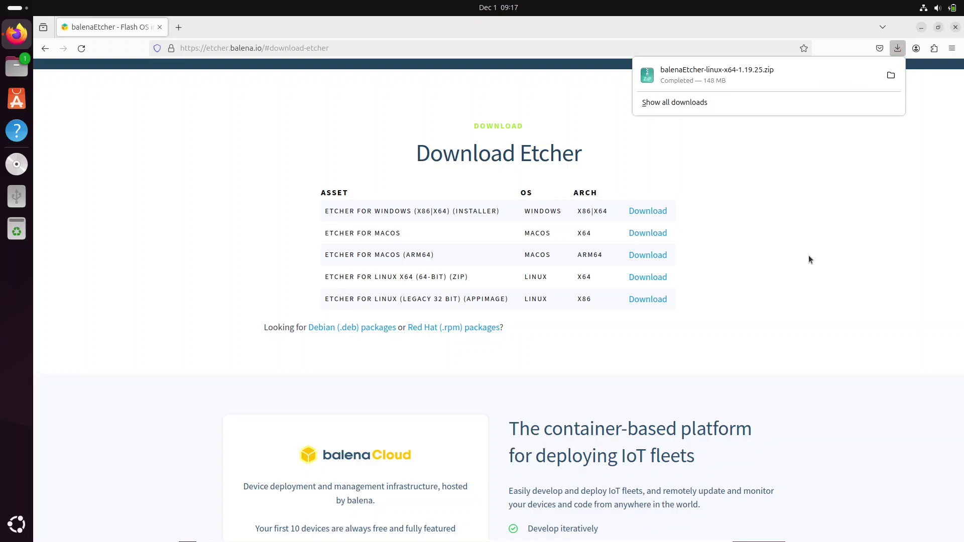
right_click(811, 77)
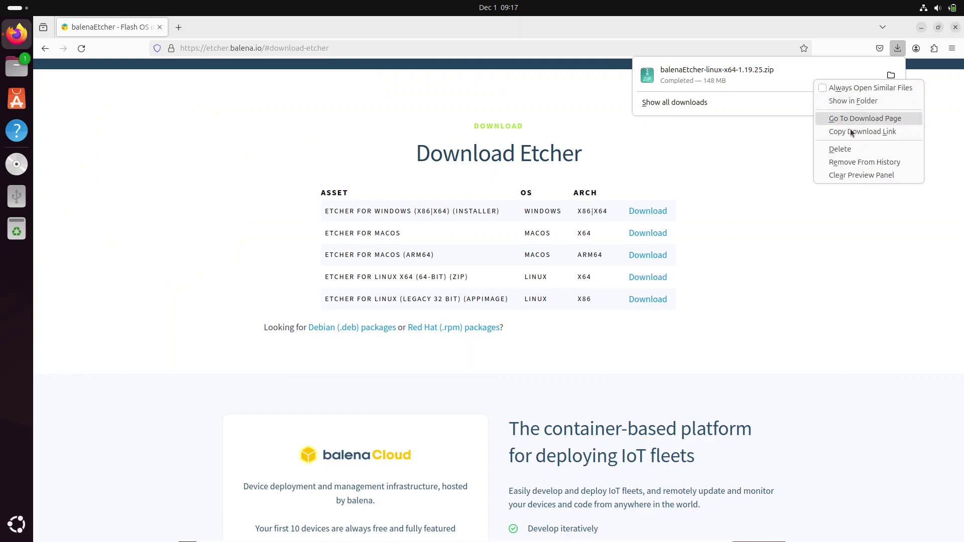
click(865, 101)
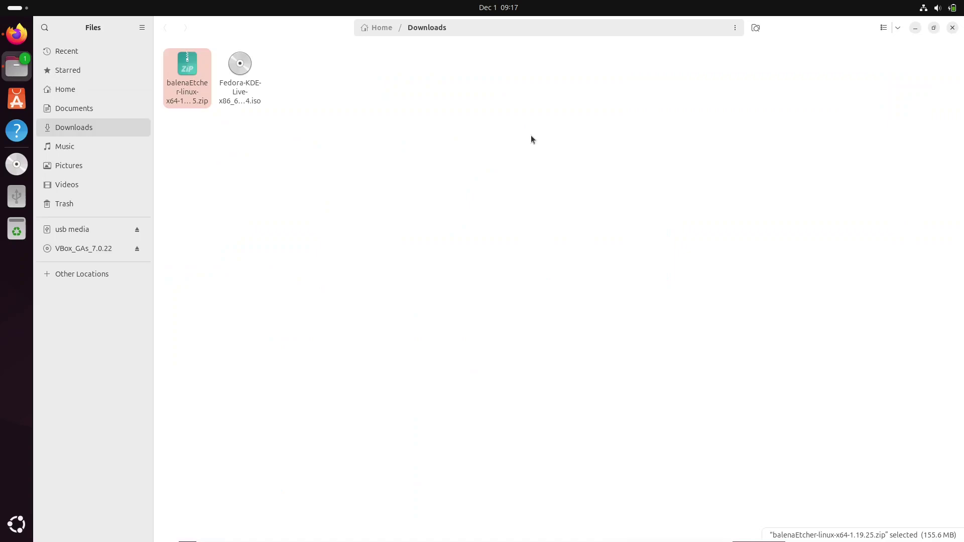
Step: Extract the balenaEtcher zip archive in Downloads
click(251, 154)
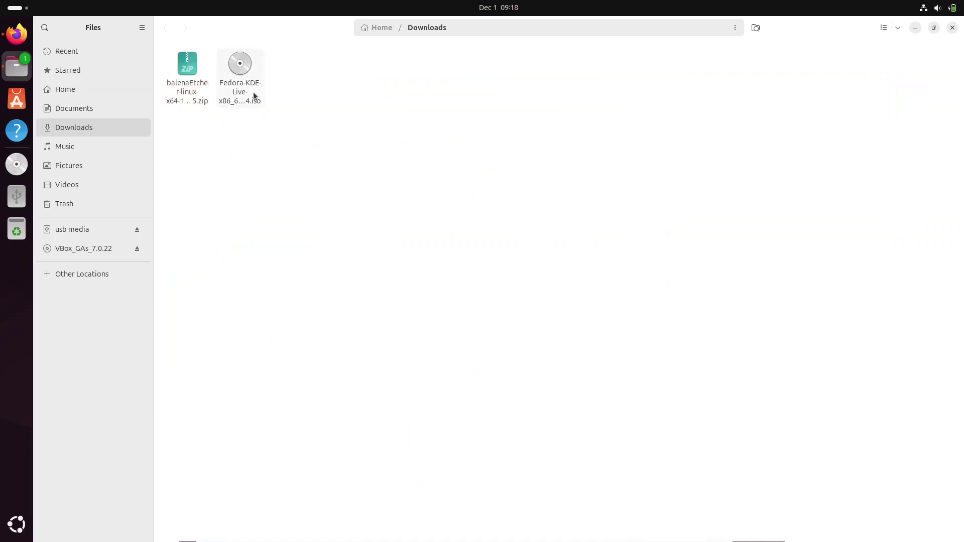
right_click(186, 65)
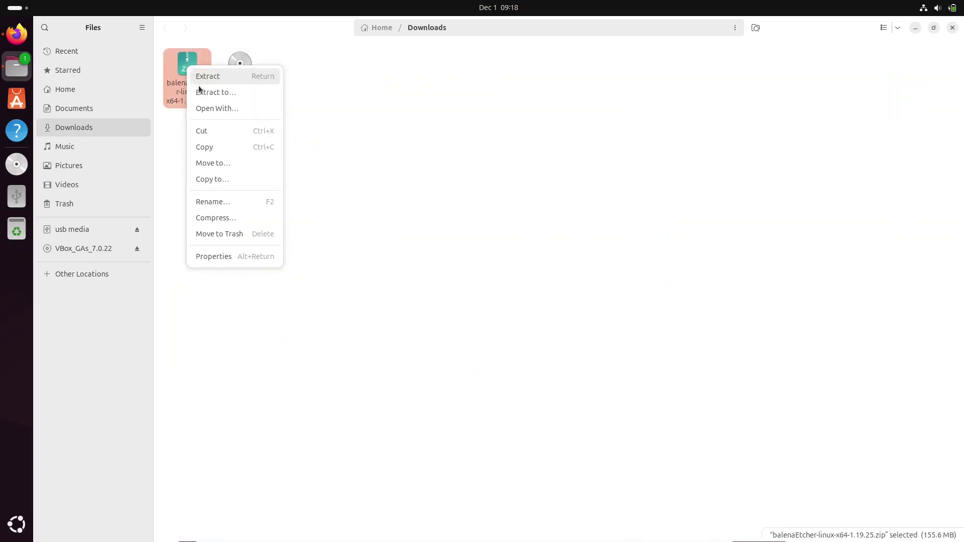
click(208, 78)
Step: Open the balenaEtcher-linux-x64 folder and launch the balena-etcher program
double_click(193, 76)
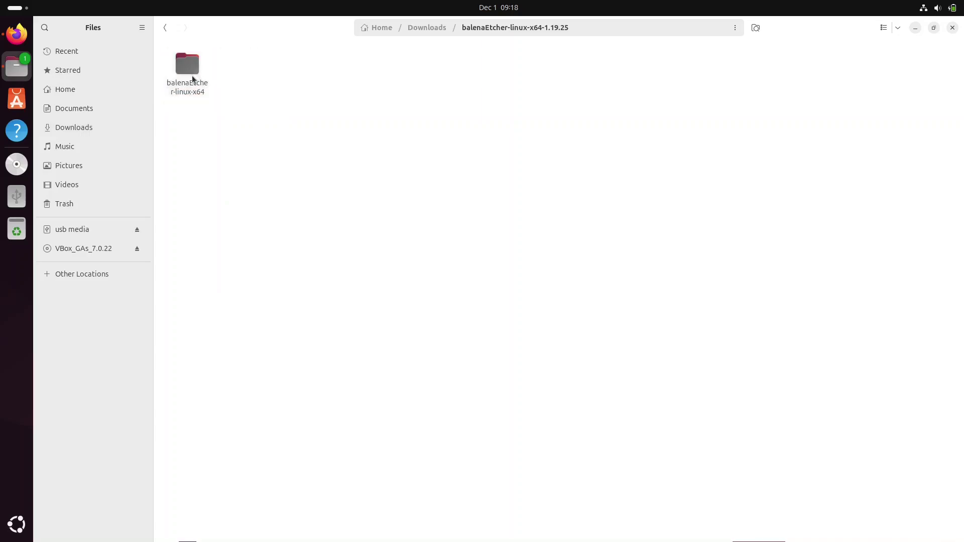
double_click(192, 76)
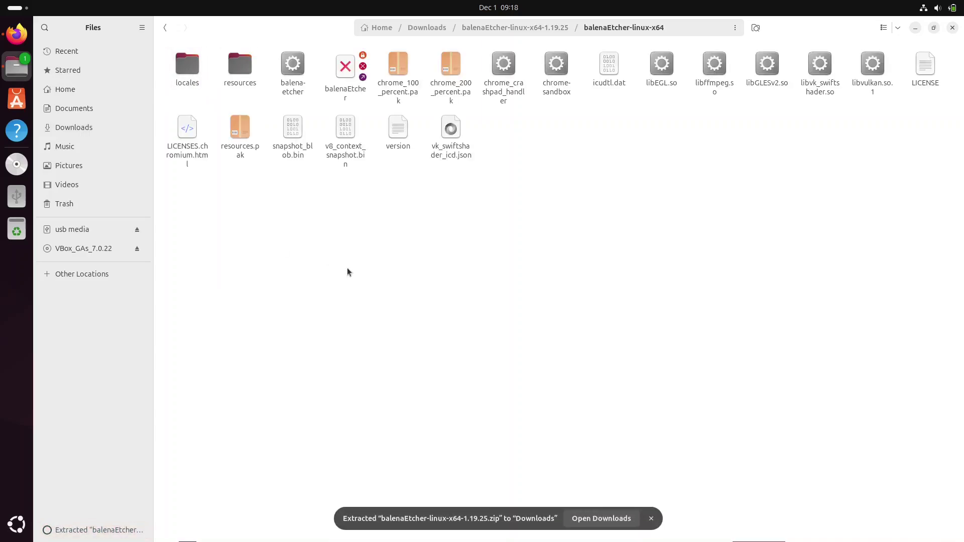
click(291, 70)
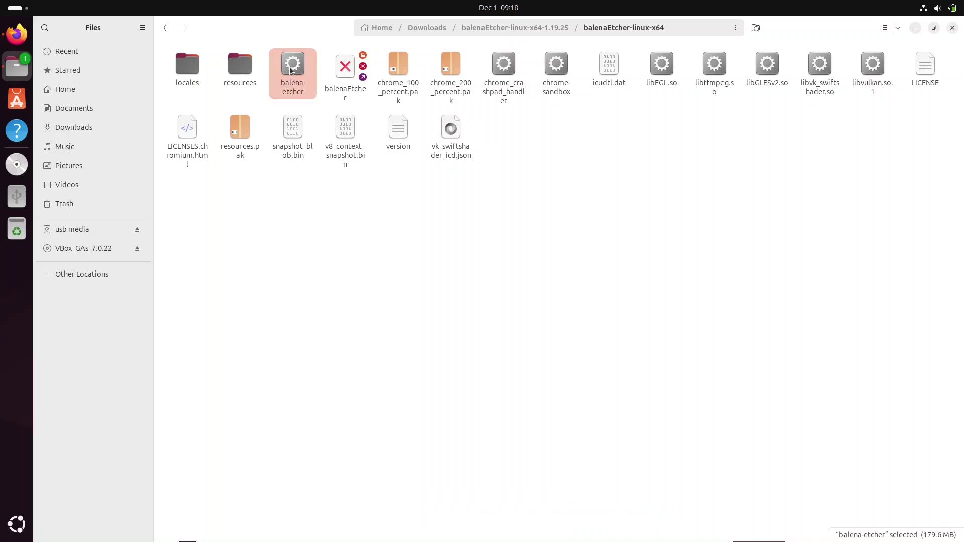
double_click(291, 70)
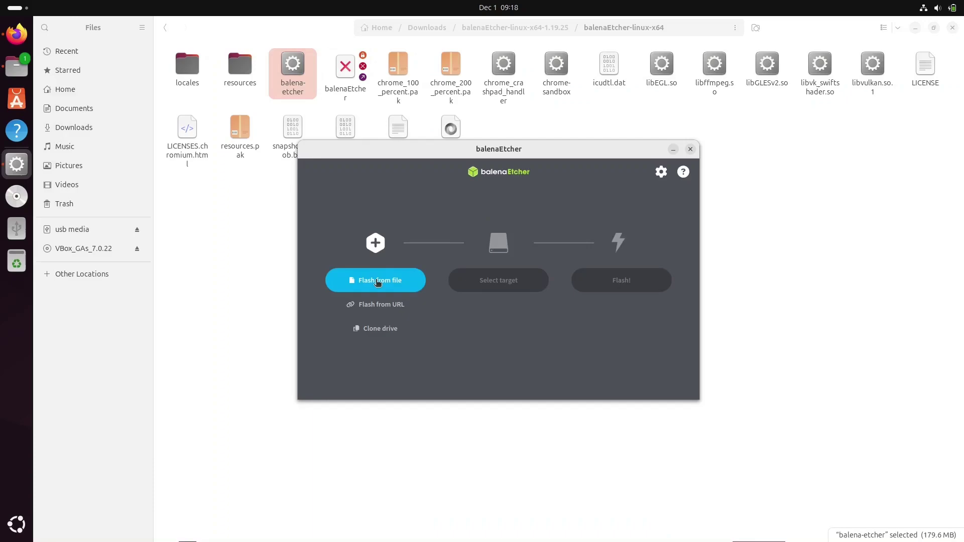
Step: Choose the Fedora KDE Live ISO from Downloads as the image to flash
click(378, 281)
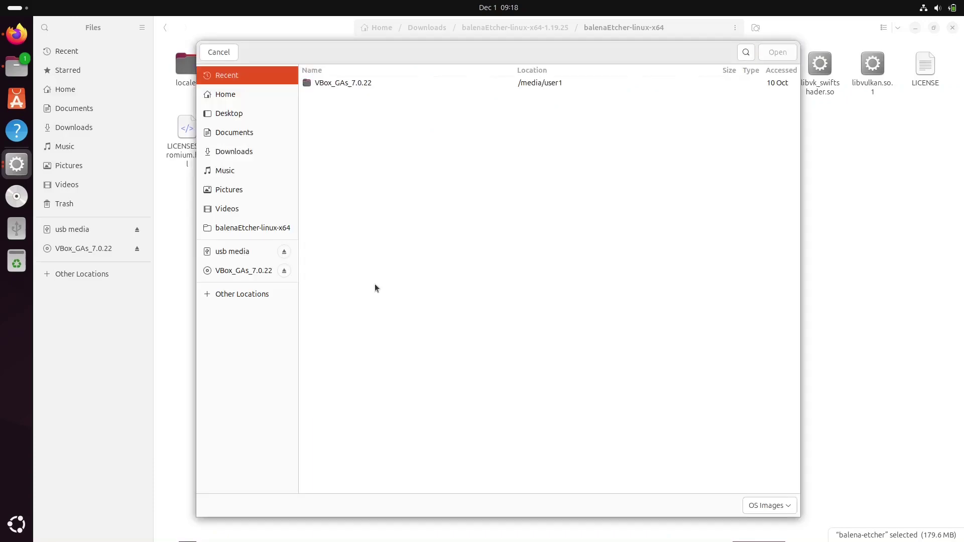
click(243, 149)
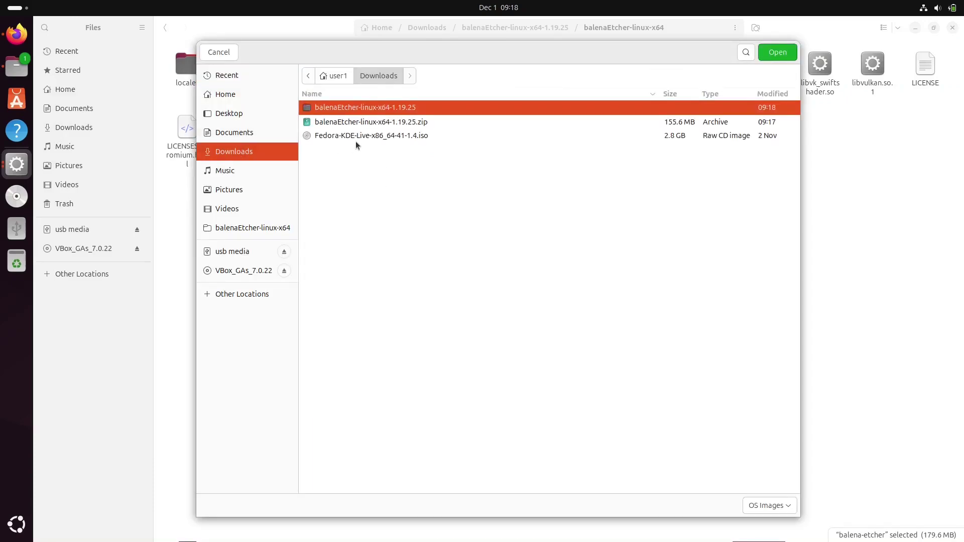
double_click(368, 137)
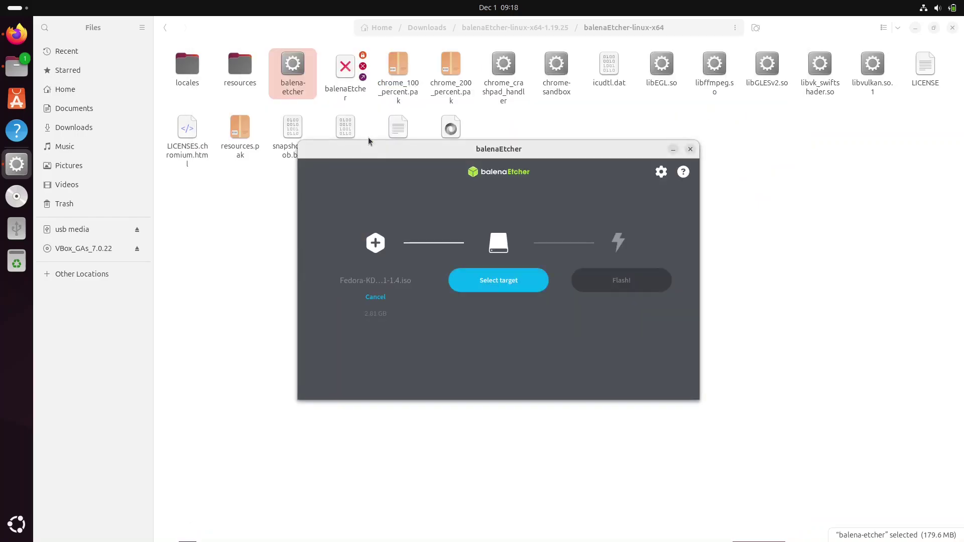
Step: Target the Kingston usb media drive and start flashing
click(496, 281)
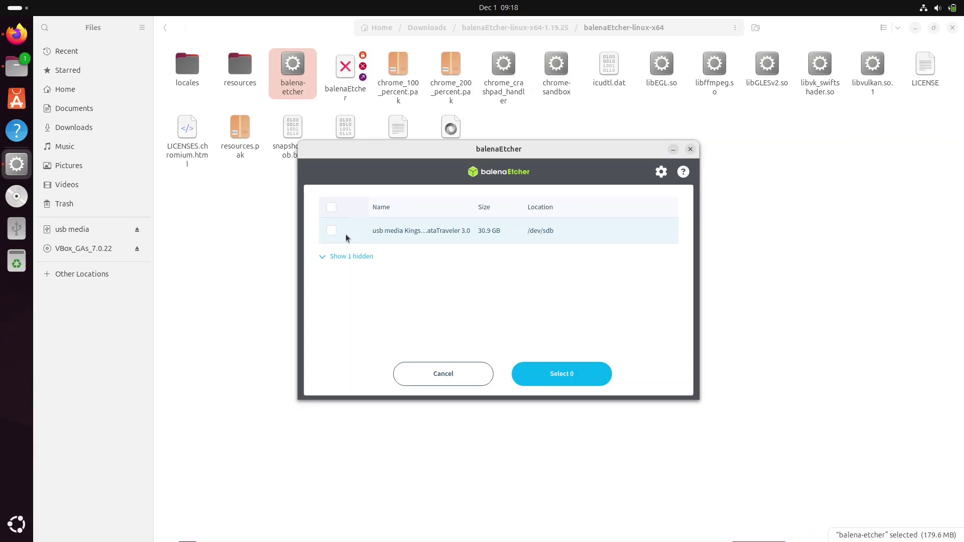
click(332, 232)
click(563, 379)
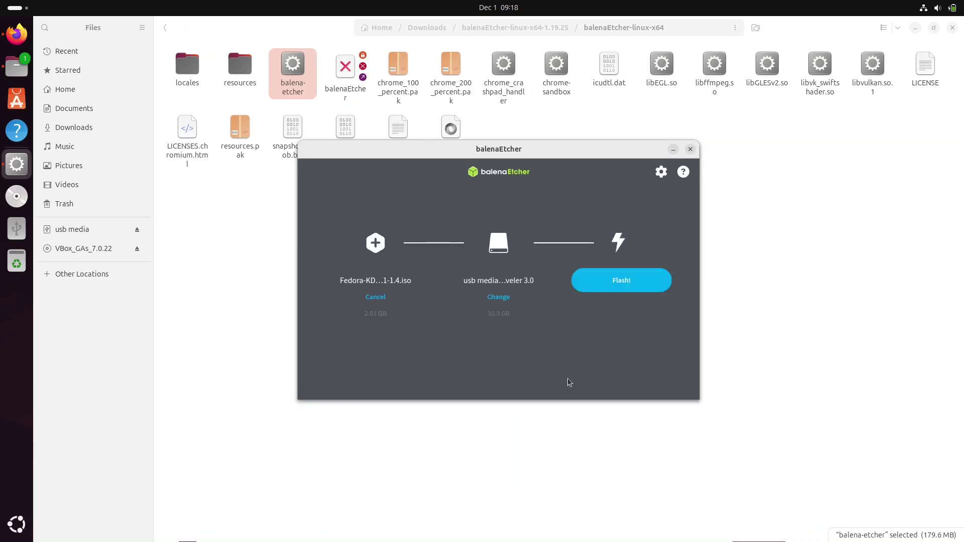
click(615, 295)
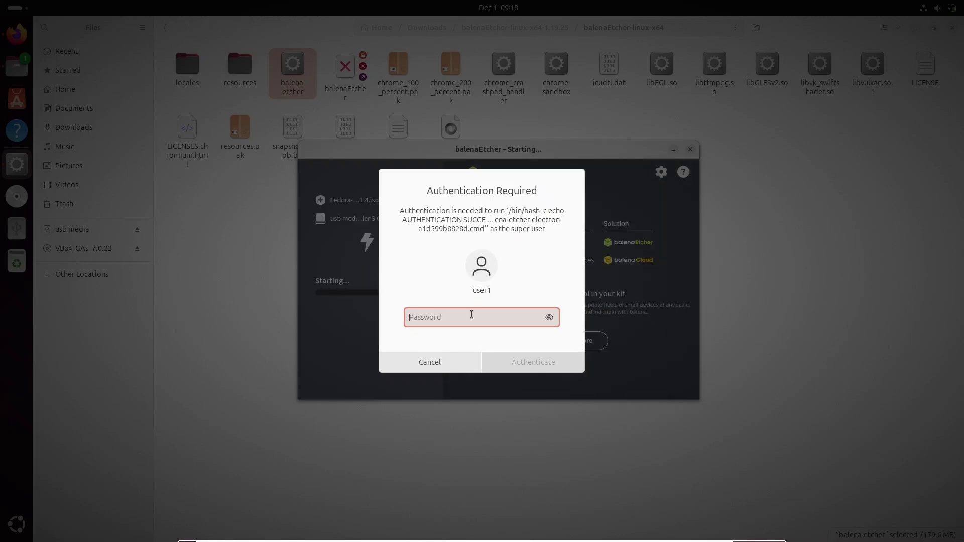
Step: Enter the administrator password to authorize flashing the Fedora ISO
text(*)
key(Return)
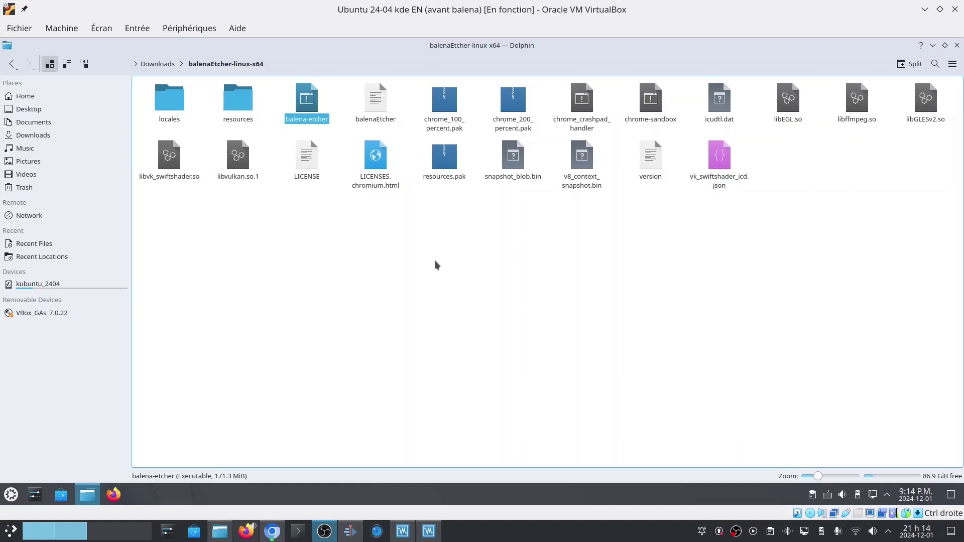
Step: Run balena-etcher from Dolphin, then open a terminal in the balenaEtcher-linux-x64 folder
double_click(306, 100)
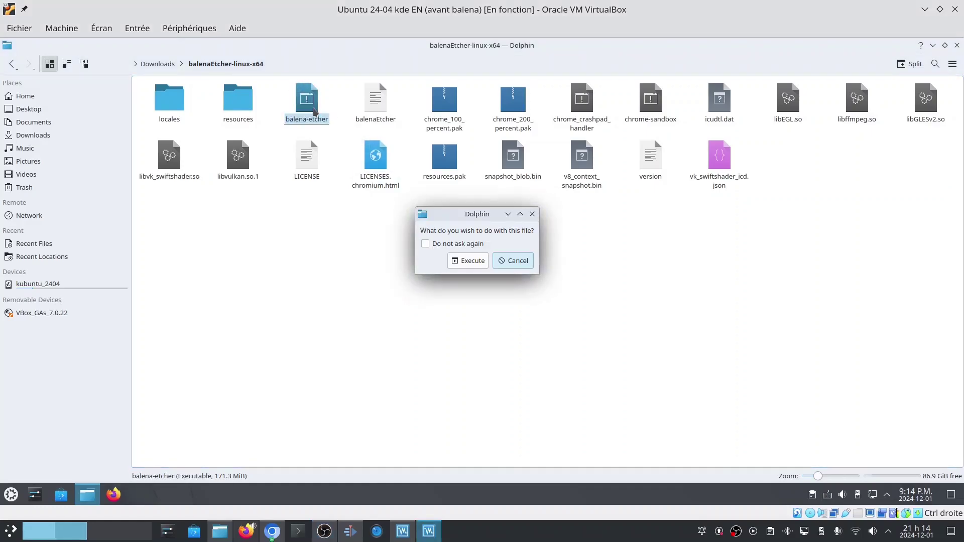
click(478, 260)
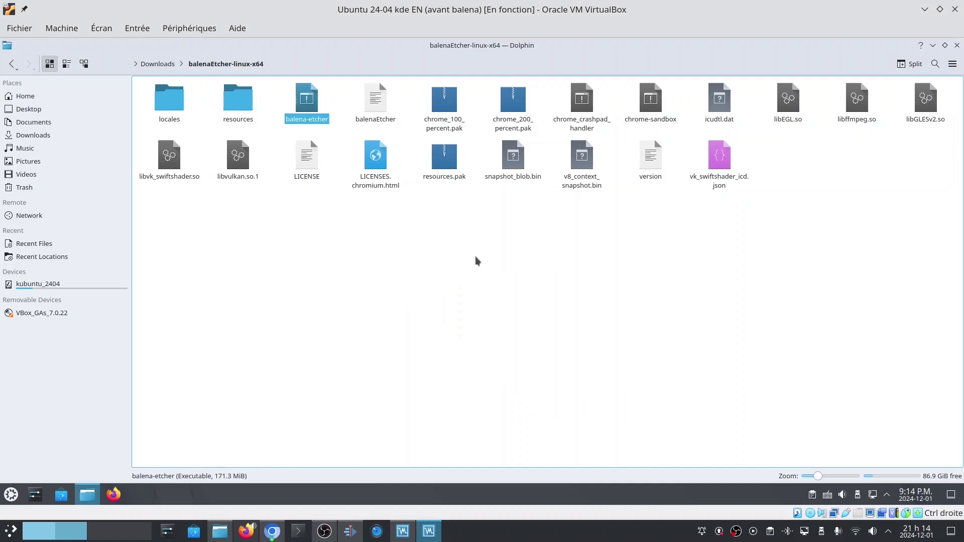
right_click(350, 255)
click(386, 351)
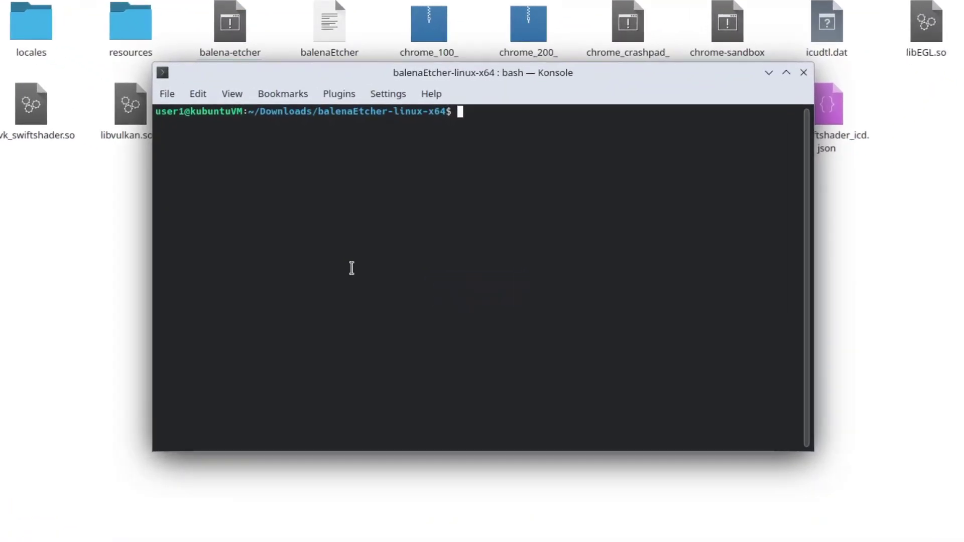
Step: Run ./balena-etcher in Konsole, then retry it with sudo and the account password
text(./balena-)
key(Tab)
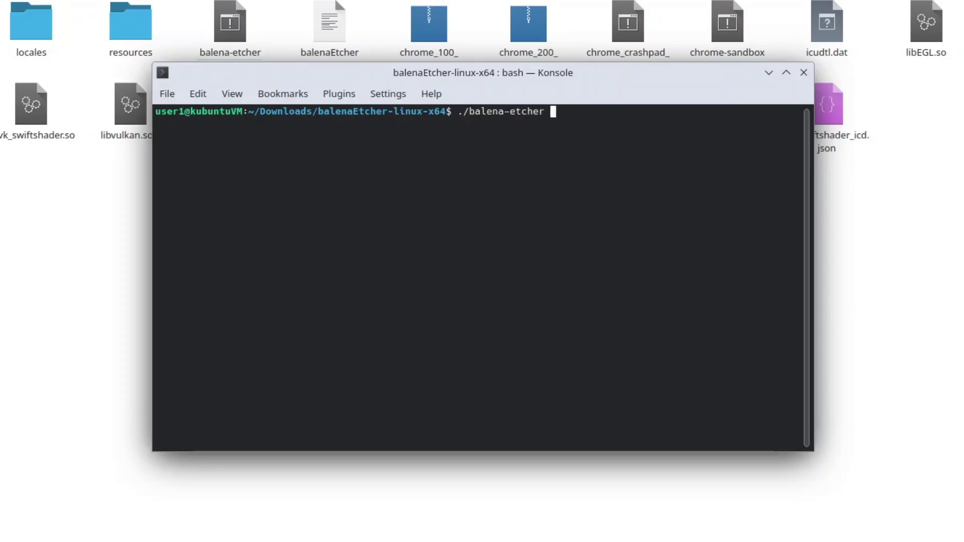
key(Return)
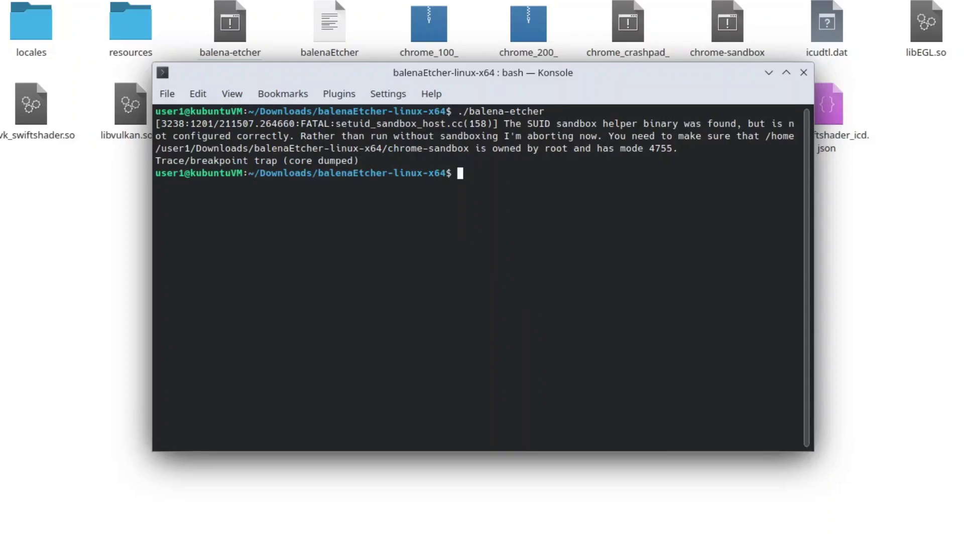
key(Up)
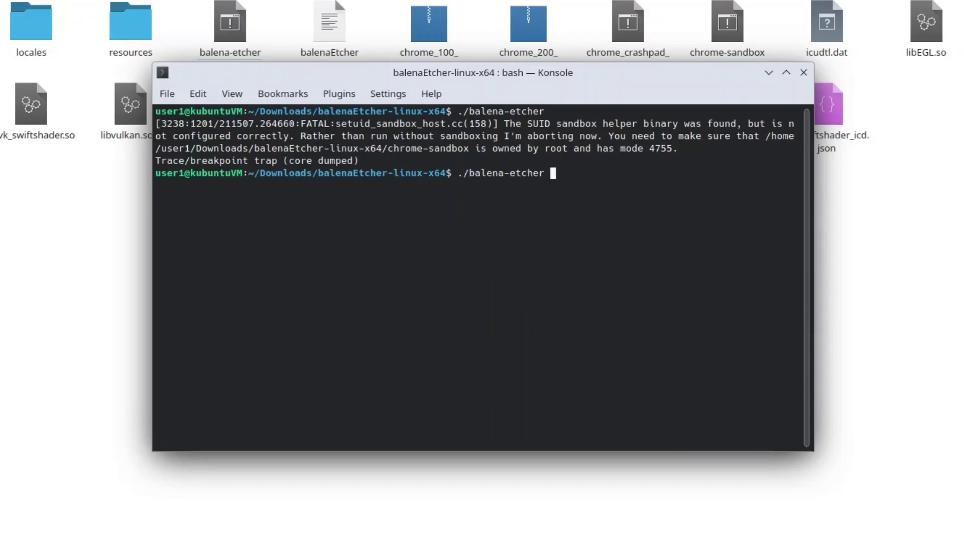
key(Home)
text(sudo)
key(Return)
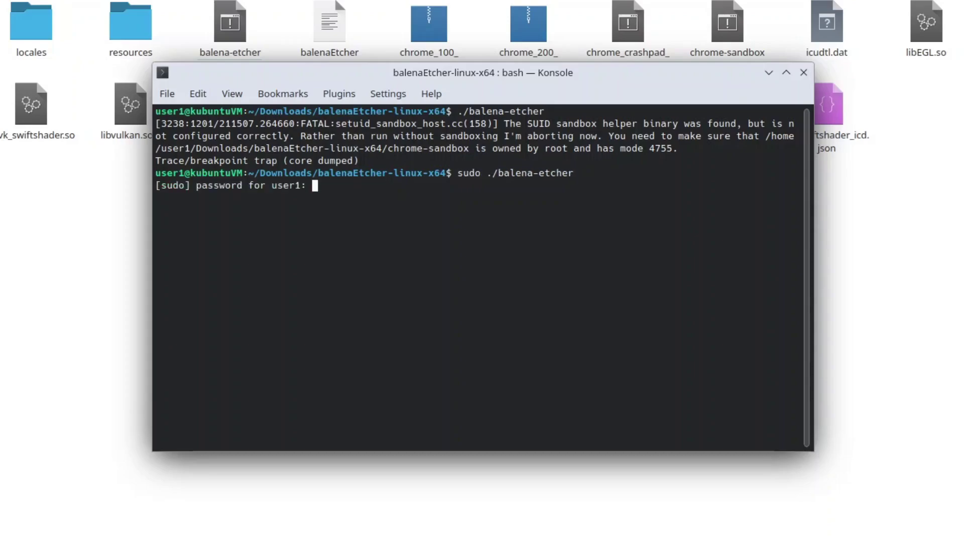
key(Return)
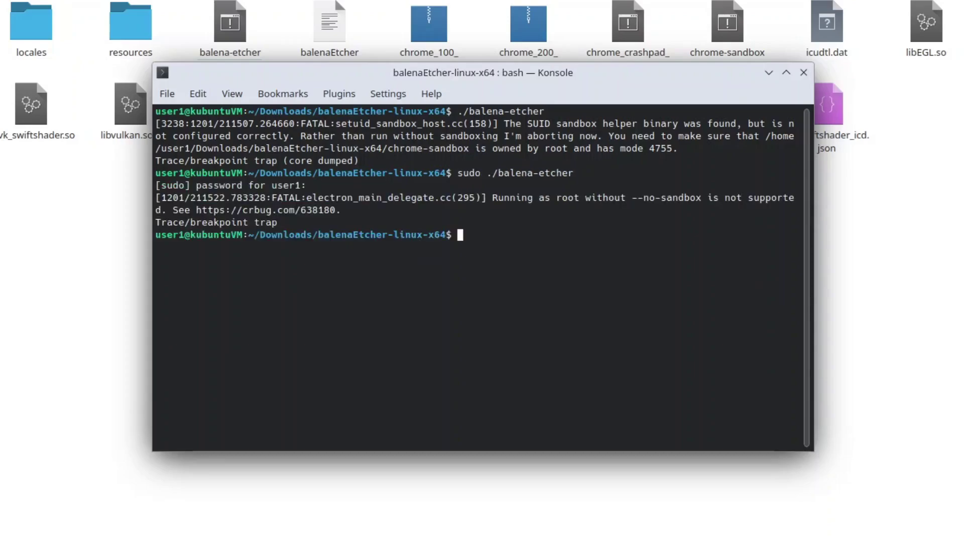
Step: Rerun the sudo command with --no-sandbox added, then close the blank Etcher window
key(Up)
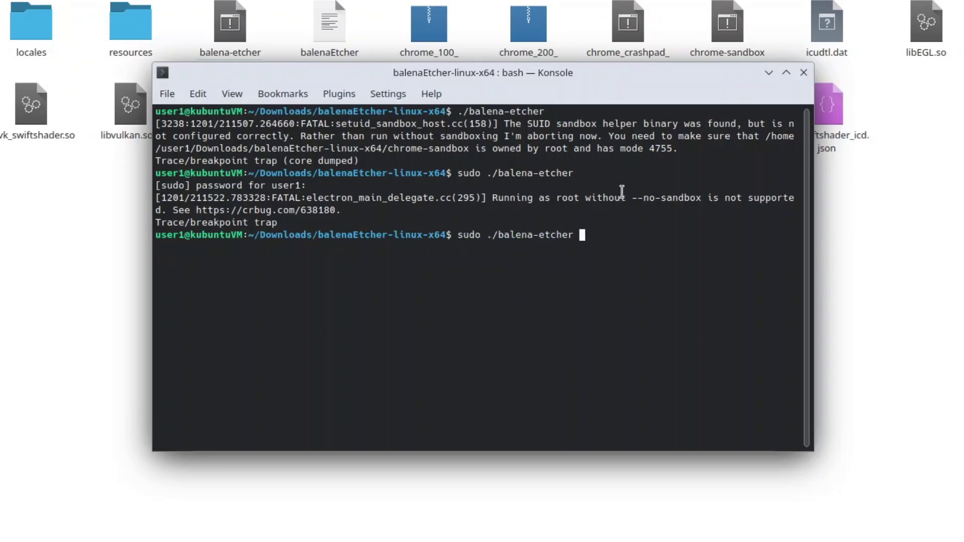
drag(630, 198, 702, 198)
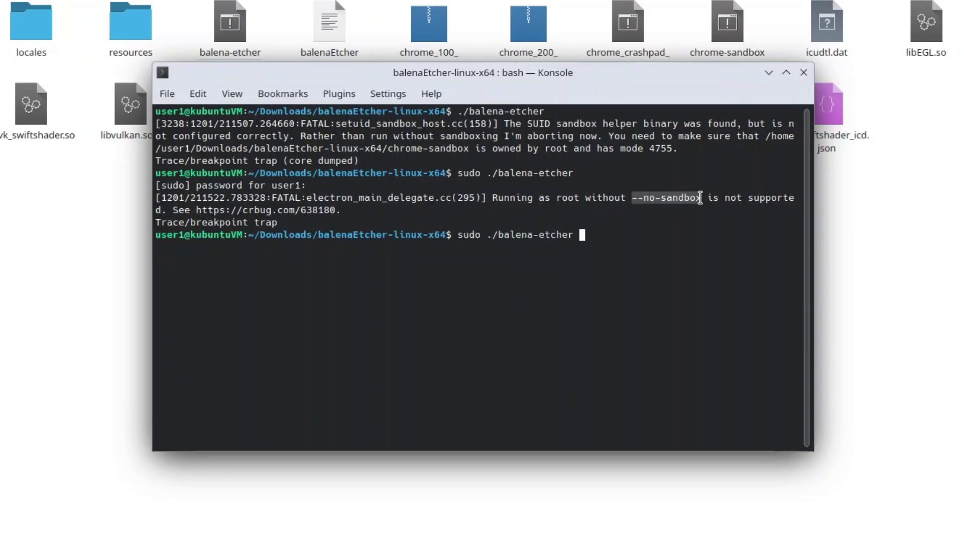
middle_click(685, 198)
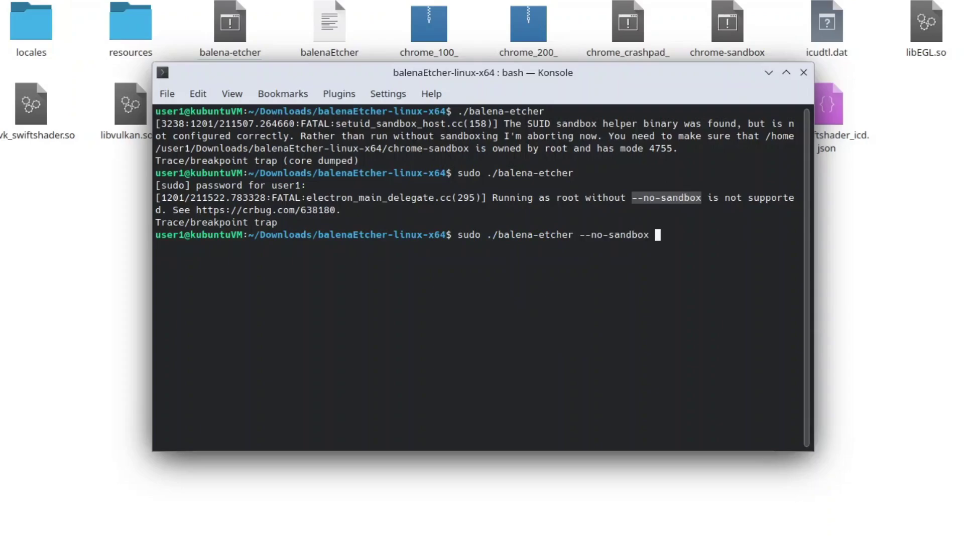
key(Return)
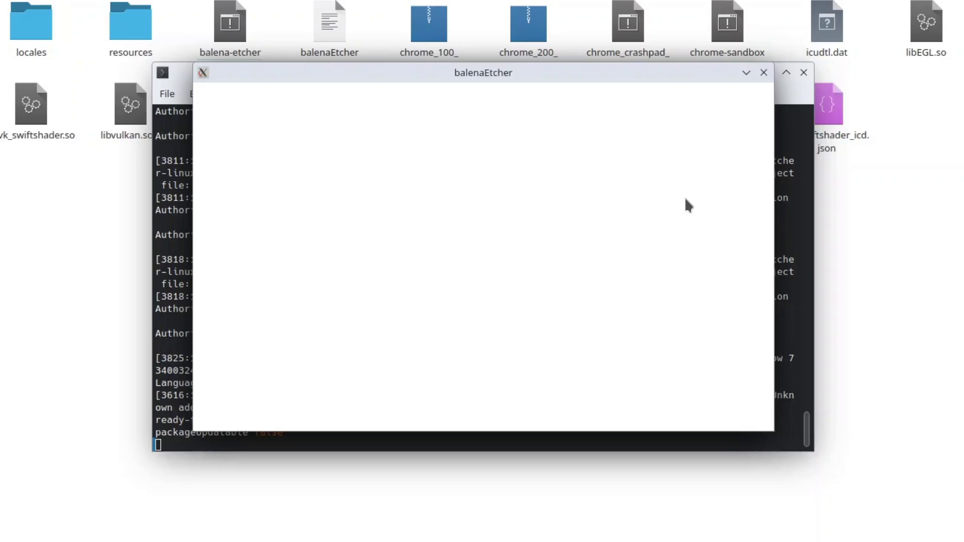
click(763, 71)
Step: Run ./balena-etcher --no-sandbox without sudo as a normal user
key(Up)
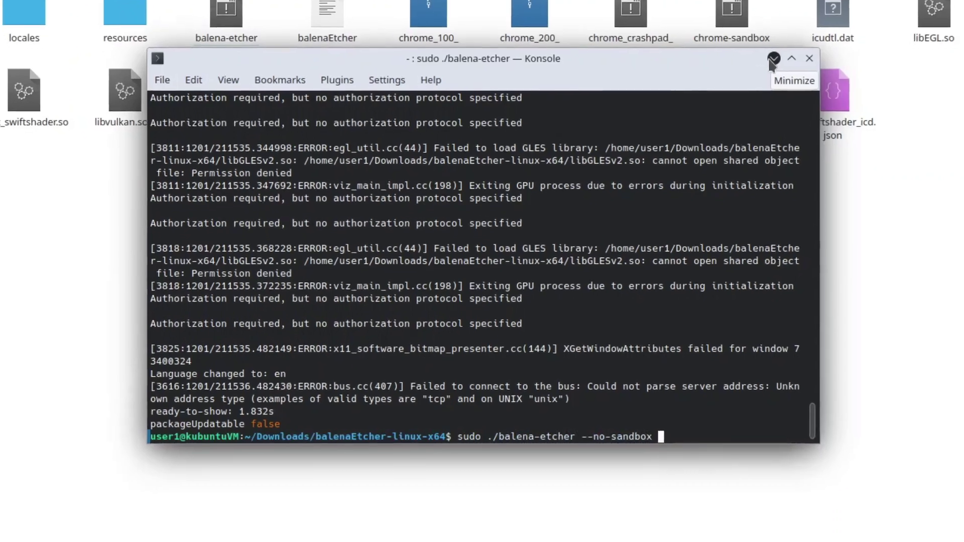
key(Left)
key(Left)
key(Left)
key(Left)
key(Left)
key(Left)
key(Left)
key(Left)
key(Left)
key(Left)
key(Left)
key(Left)
key(Left)
key(Left)
key(Left)
key(Left)
key(Left)
key(Left)
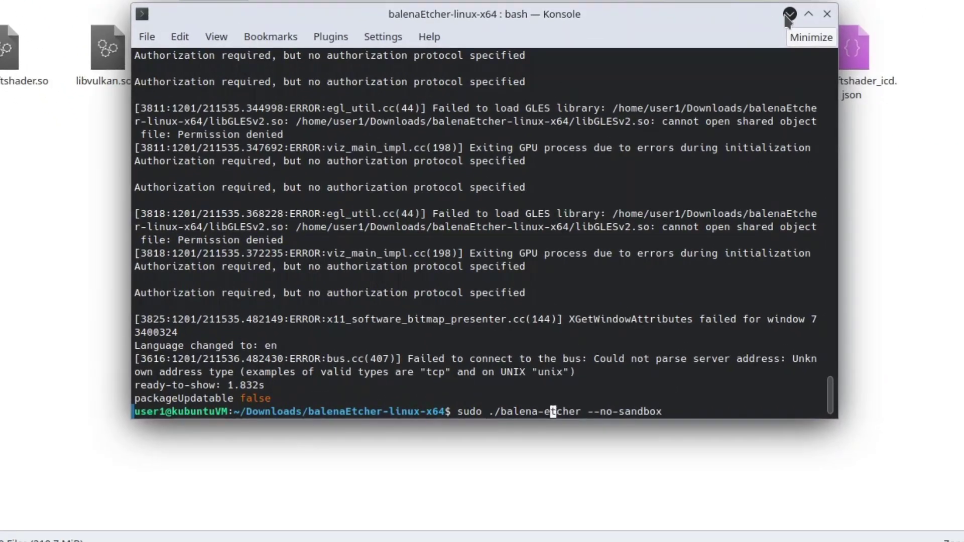
key(Left)
key(Left)
key(Left)
key(Left)
key(Left)
key(Left)
key(Left)
key(Left)
key(Left)
key(Left)
key(BackSpace)
key(BackSpace)
key(BackSpace)
key(BackSpace)
key(BackSpace)
key(Return)
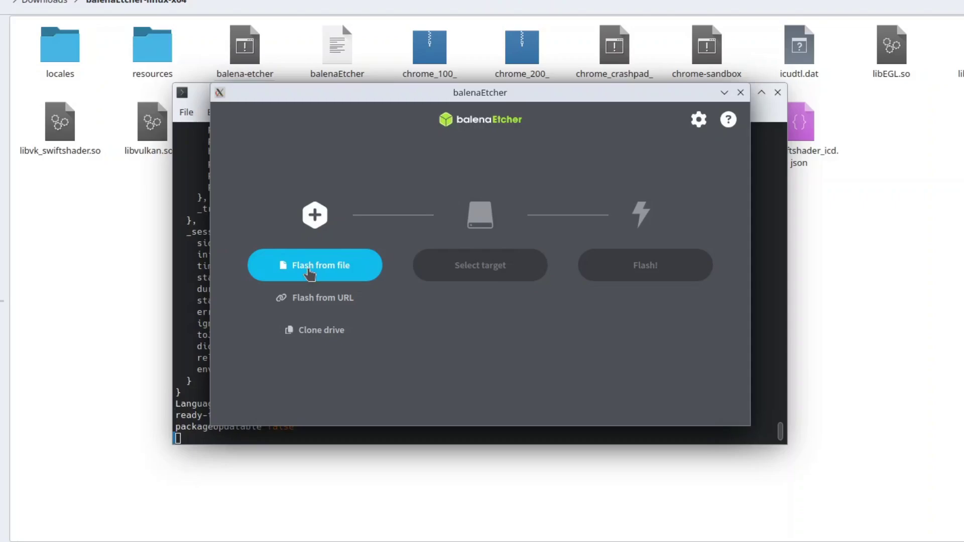
Step: Choose debian-12.5.0-amd64-netinst.iso from Downloads as the image
click(310, 270)
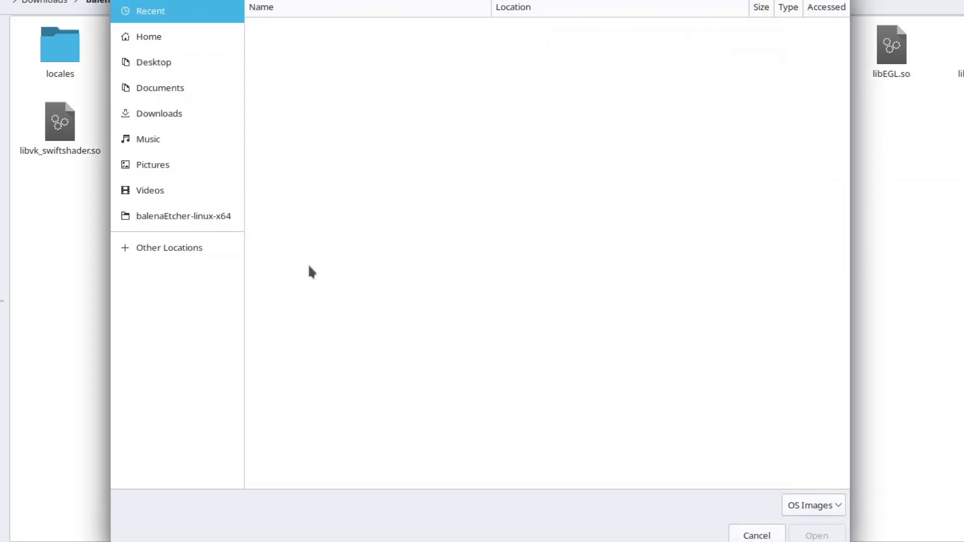
click(176, 123)
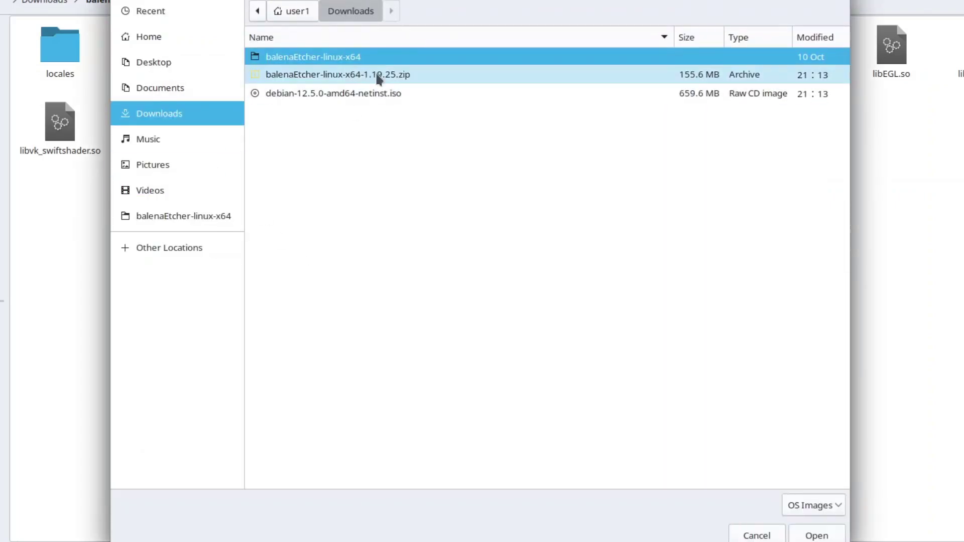
double_click(327, 92)
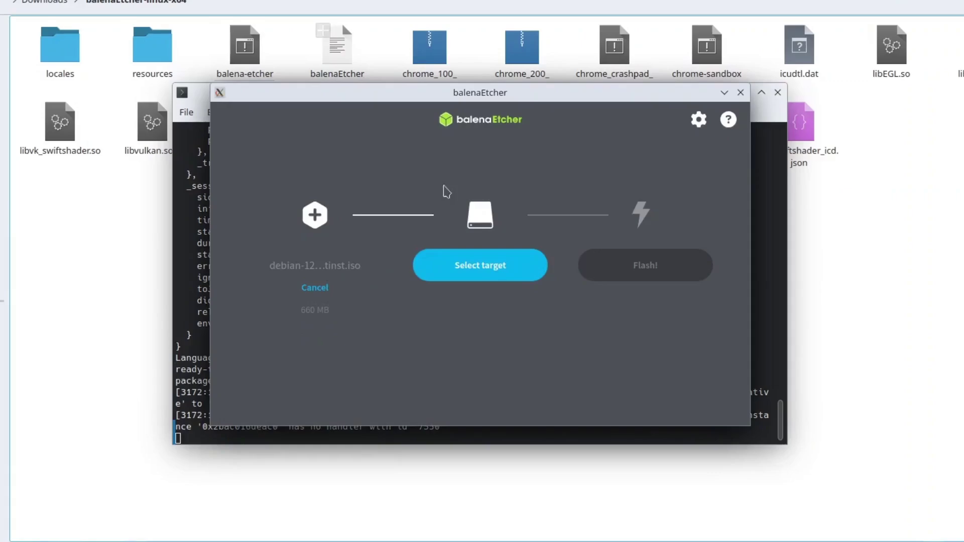
Step: Target the 30.9 GB /dev/sdb USB drive, flash, and enter the password
click(474, 259)
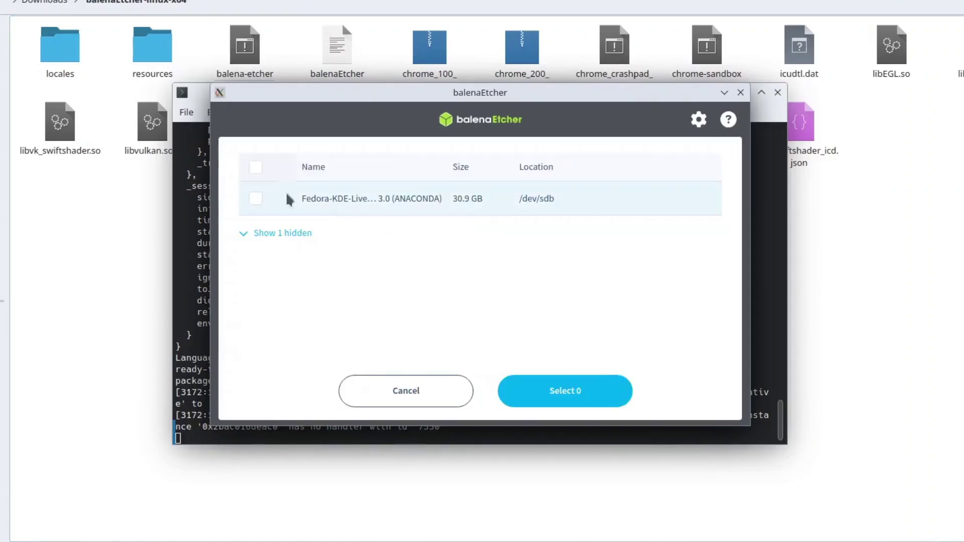
click(255, 198)
click(530, 381)
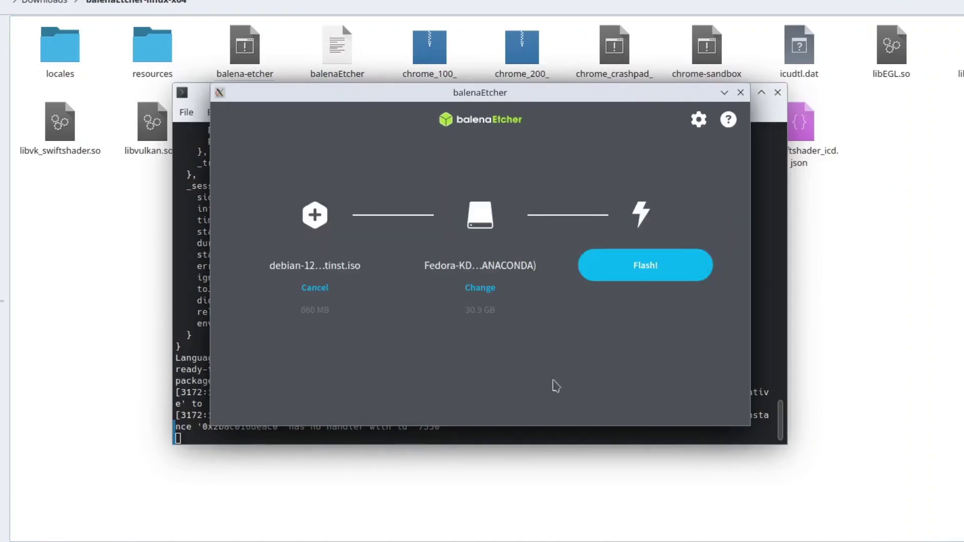
click(641, 266)
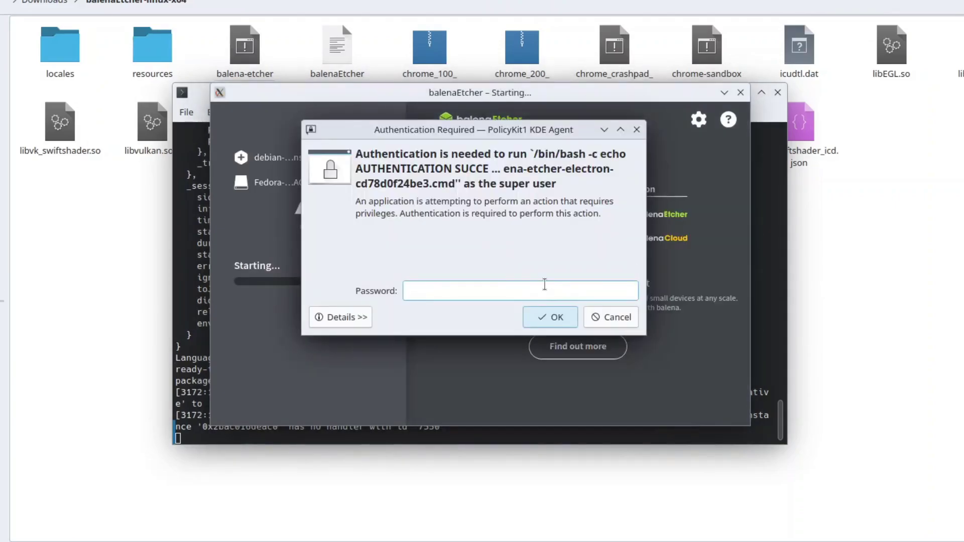
text(*)
key(Return)
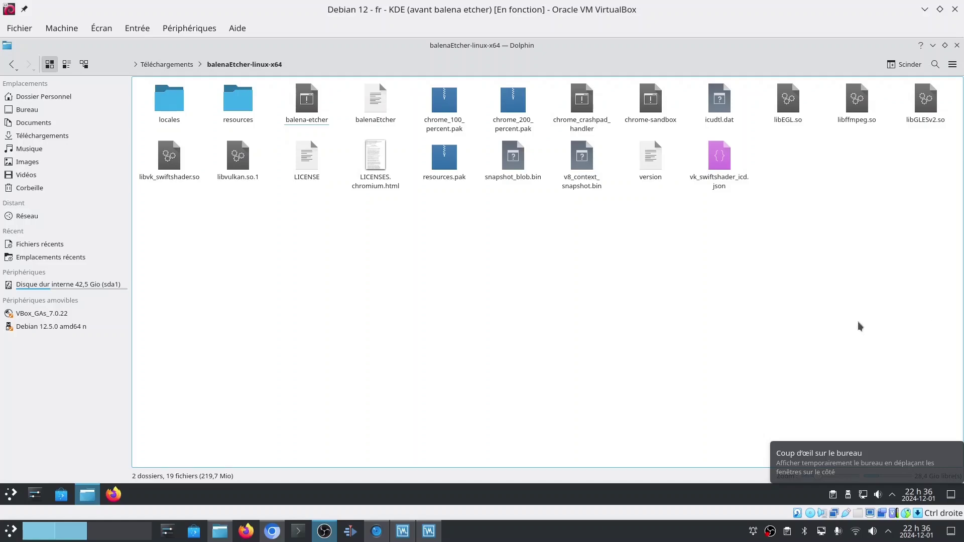
Step: Launch balena-etcher with Exécuter and pick linuxmint-22-cinnamon-64bit.iso as the image
double_click(309, 107)
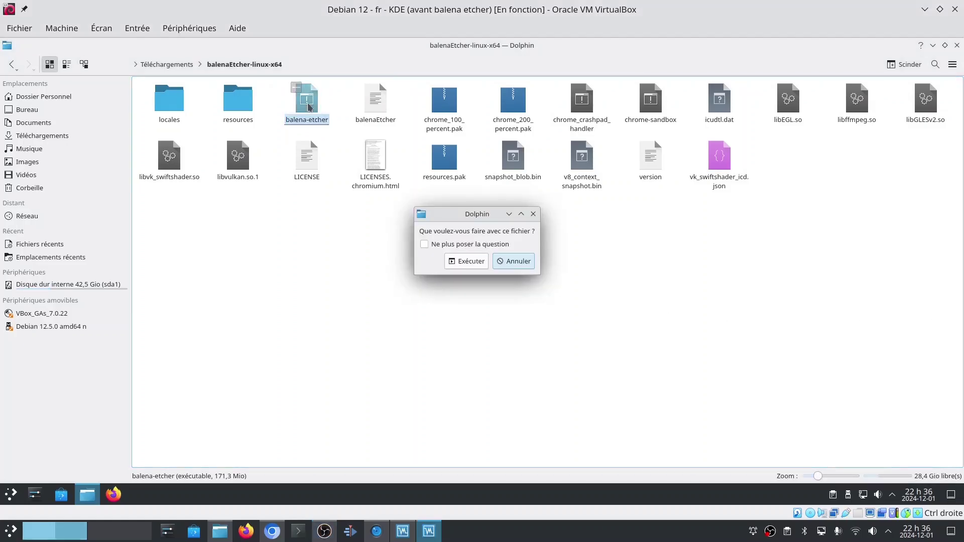
click(471, 271)
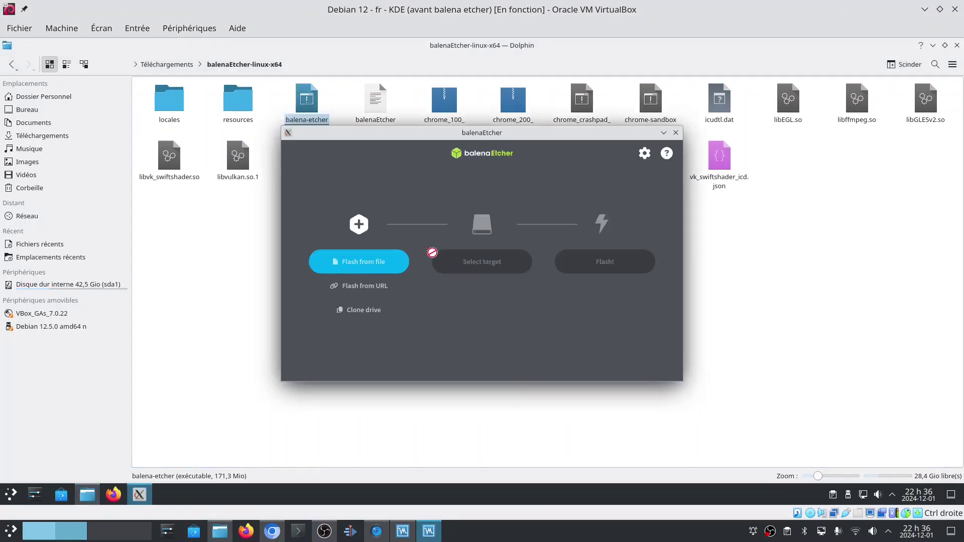
click(380, 261)
double_click(351, 96)
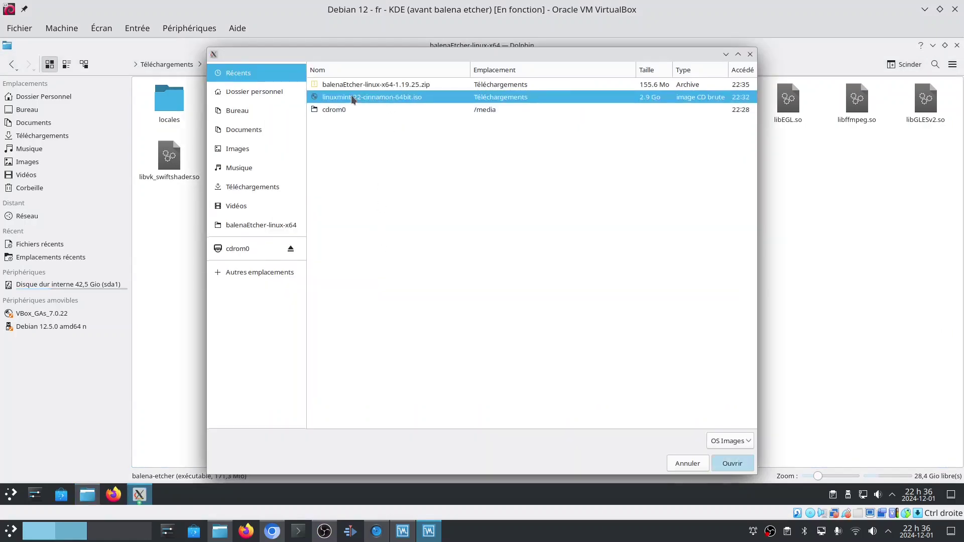
Step: Target the 30.9 GB /dev/sdb USB drive and start flashing the Mint ISO
click(479, 262)
click(316, 213)
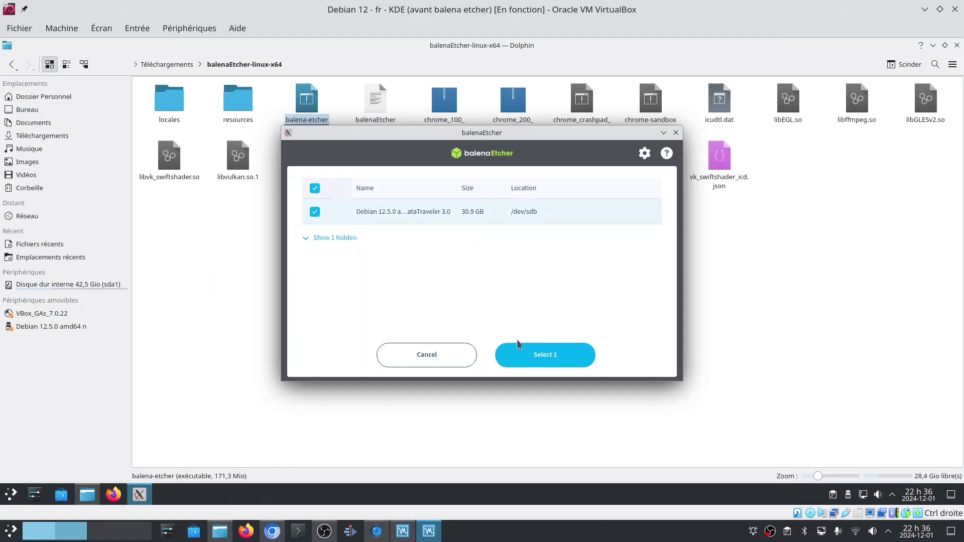
click(532, 354)
click(622, 261)
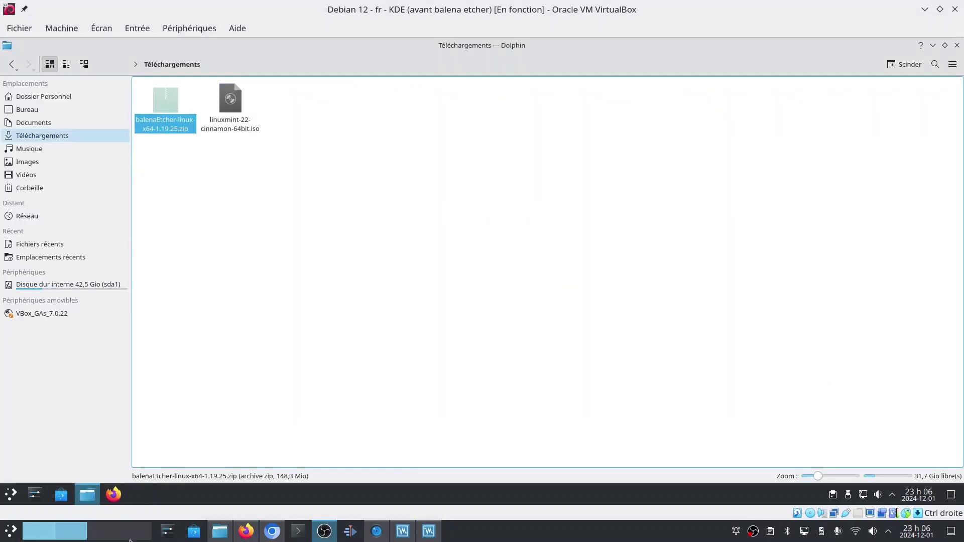
Step: Launch Konsole via the launcher and run 'sudo apt install pkexec'
click(15, 496)
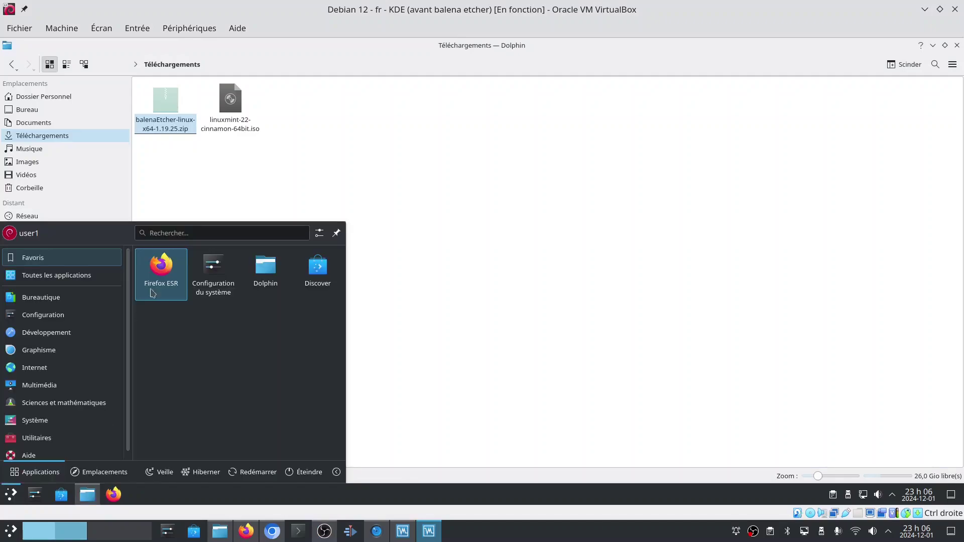
text(ter)
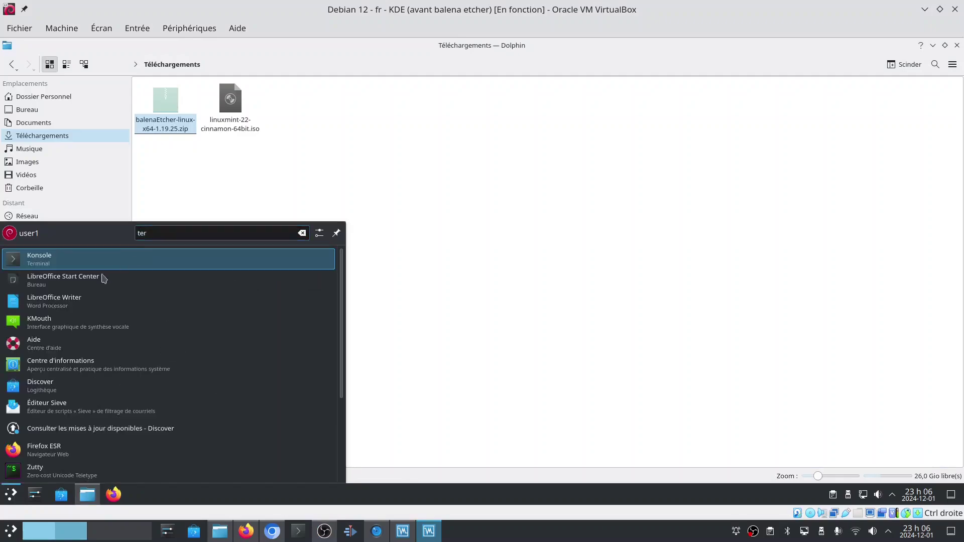
key(Return)
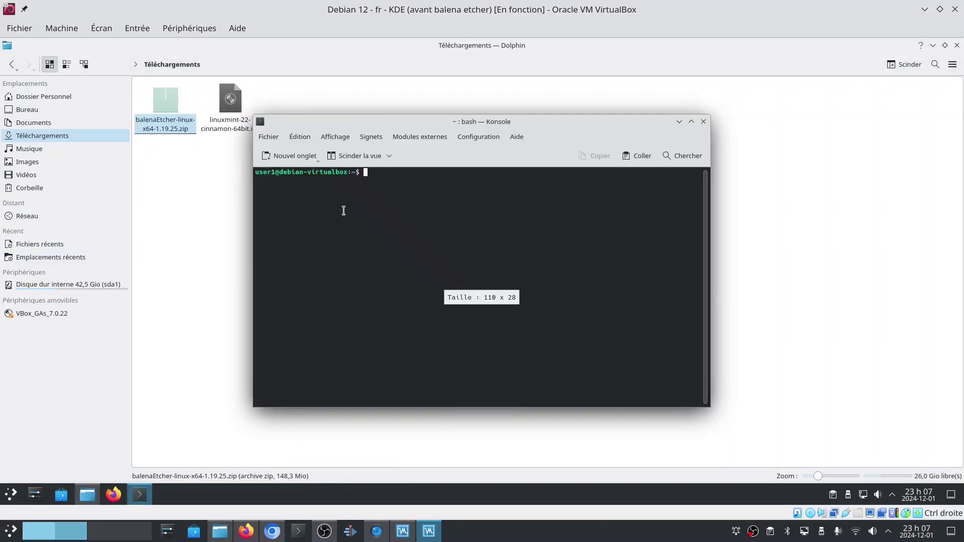
text(sudo )
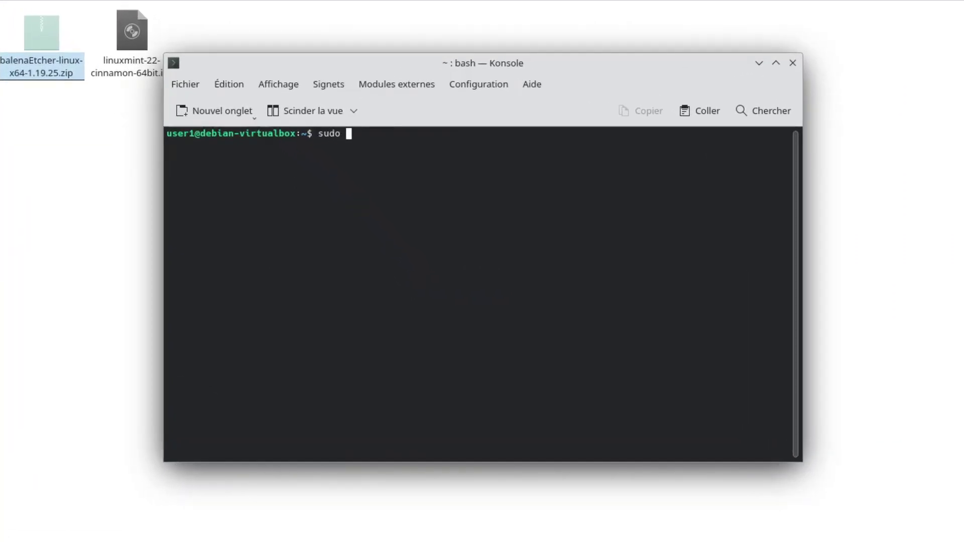
text(apt install pkexec)
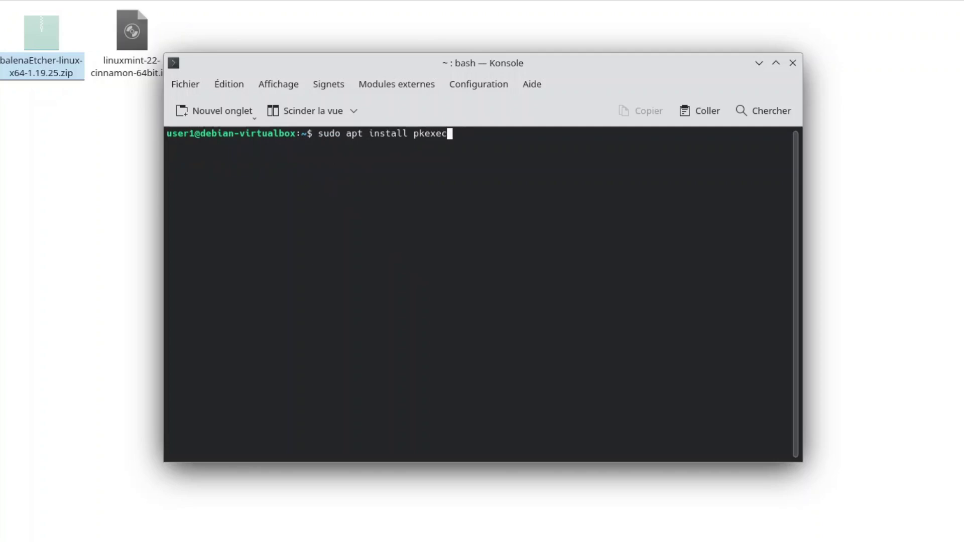
key(Return)
key(Return)
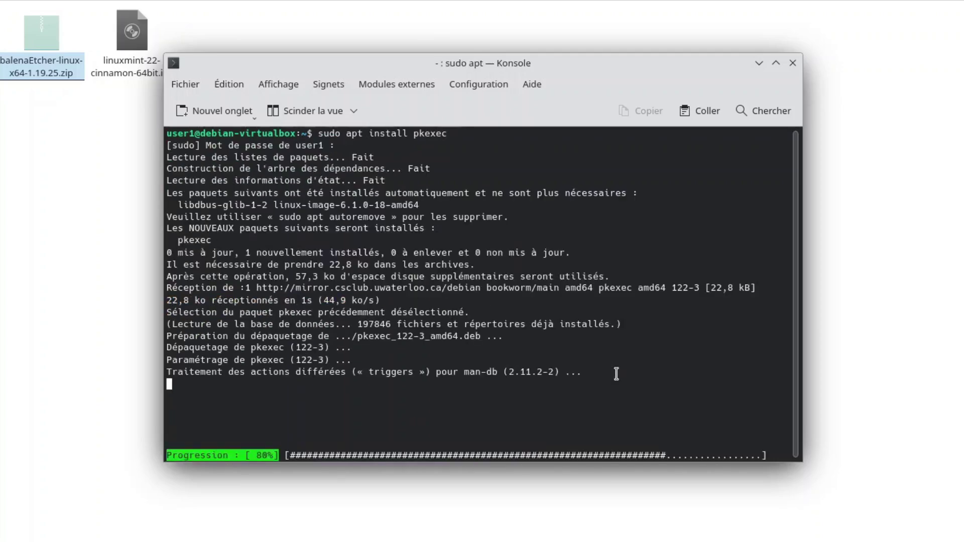
click(792, 63)
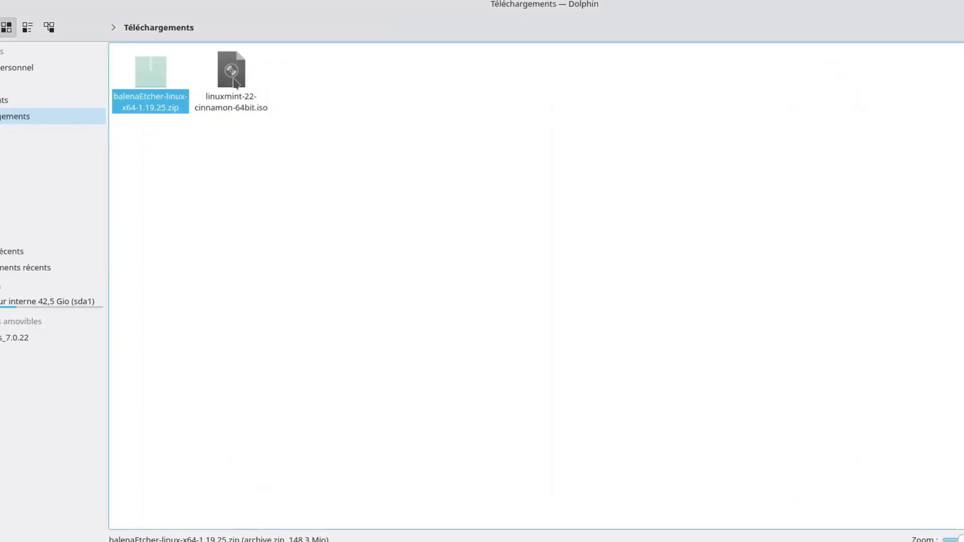
Step: Extract the balenaEtcher zip here with Extraire l'archive ici
right_click(151, 80)
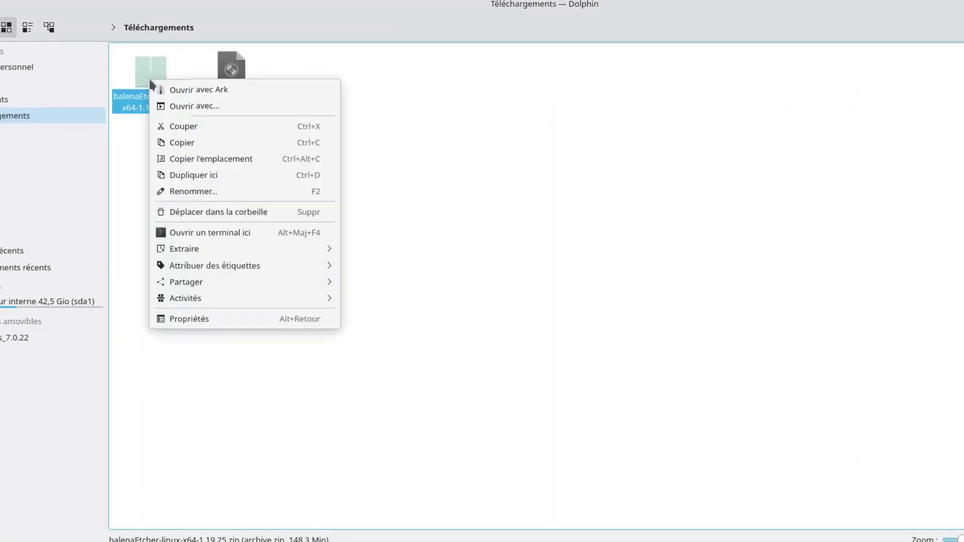
mouse_move(281, 248)
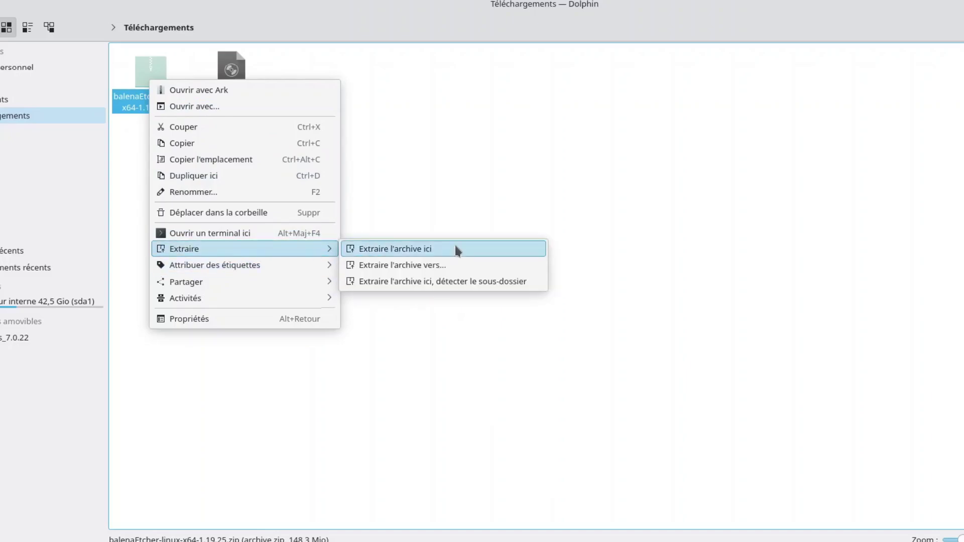
click(456, 250)
Step: Open balenaEtcher-linux-x64 and run balena-etcher with Exécuter
double_click(162, 100)
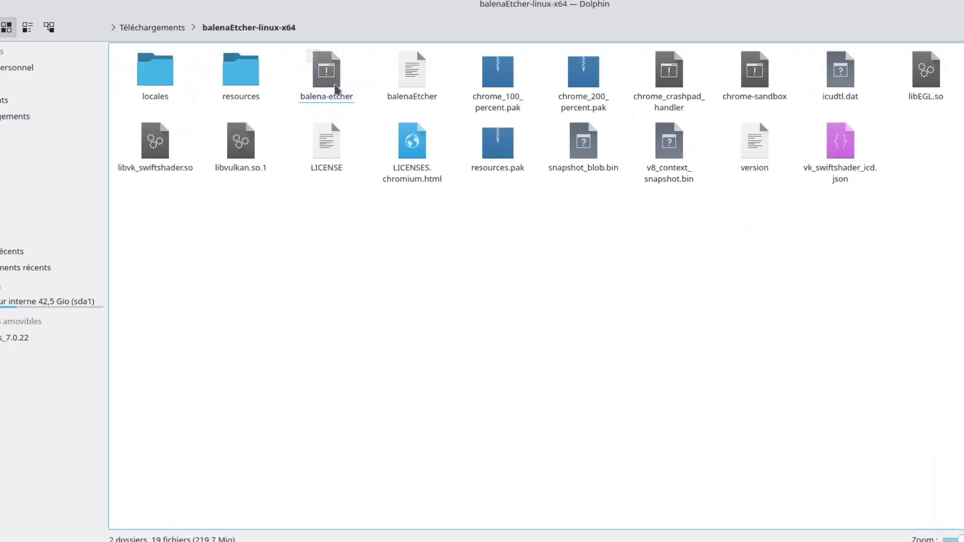
double_click(333, 89)
click(527, 273)
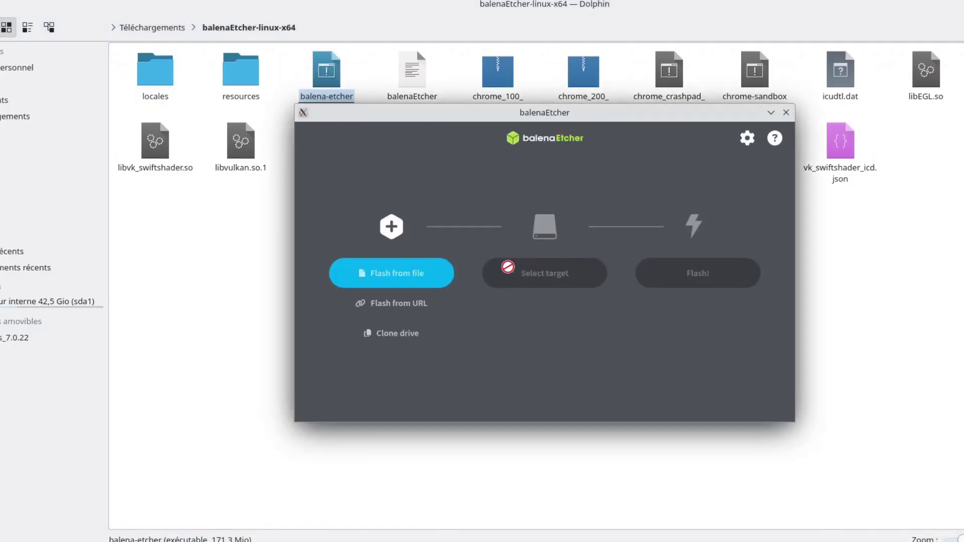
Step: Load linuxmint-22-cinnamon-64bit.iso from Téléchargements as the source image
click(371, 274)
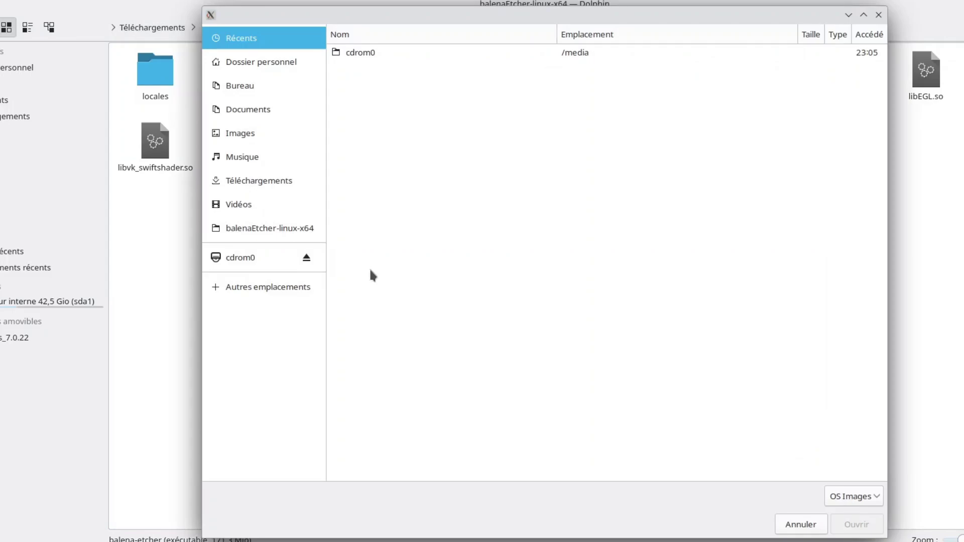
click(293, 185)
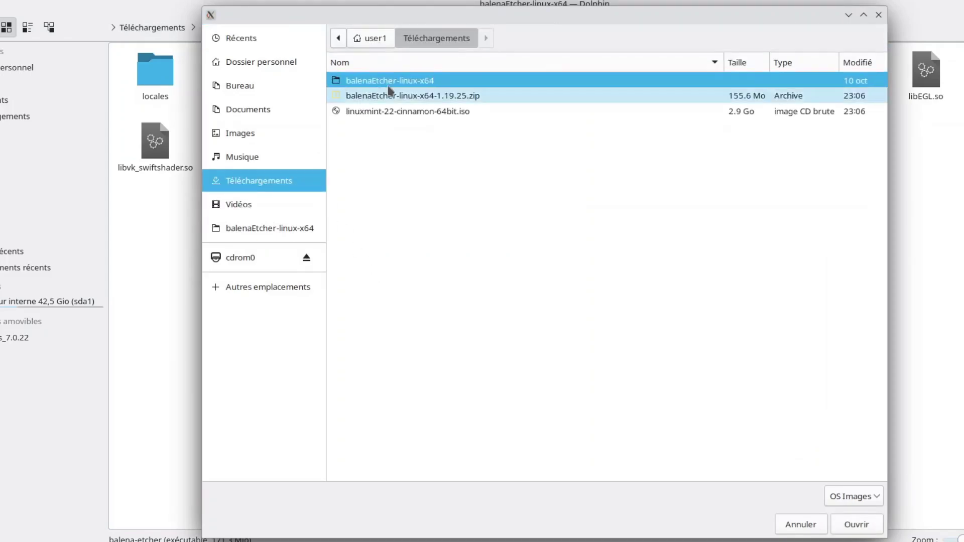
double_click(434, 113)
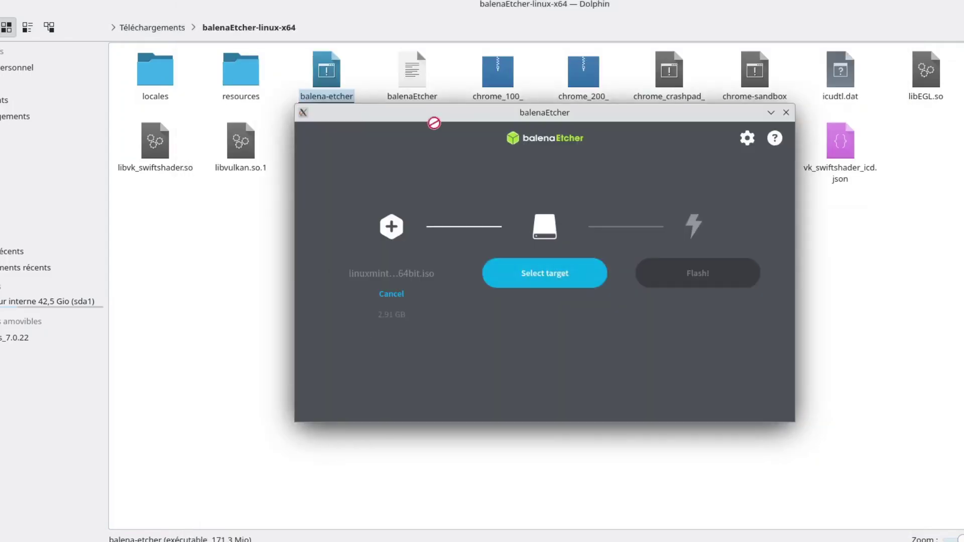
Step: Target the 30.9 GB USB drive, start flashing, and enter the administrator password
click(519, 272)
click(336, 211)
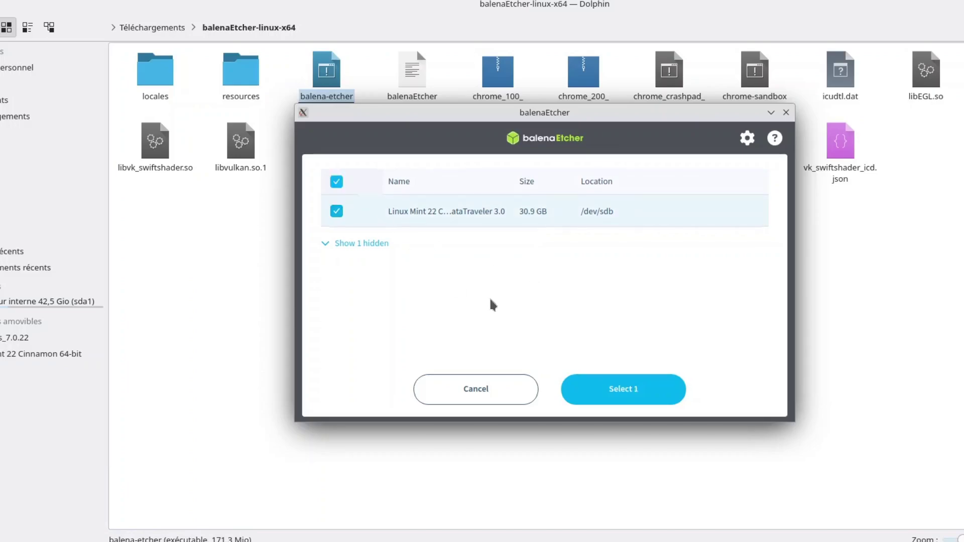
click(621, 390)
click(667, 280)
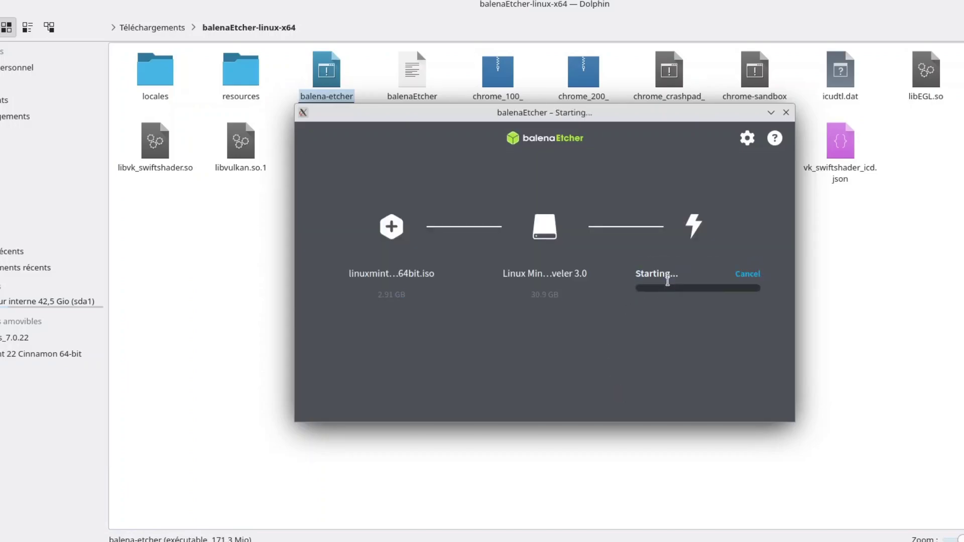
text(*****)
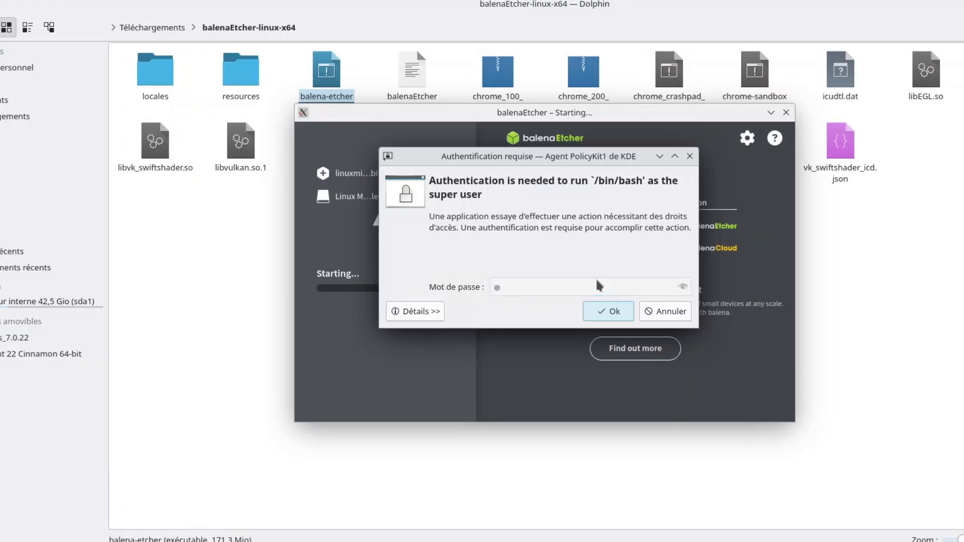
key(Return)
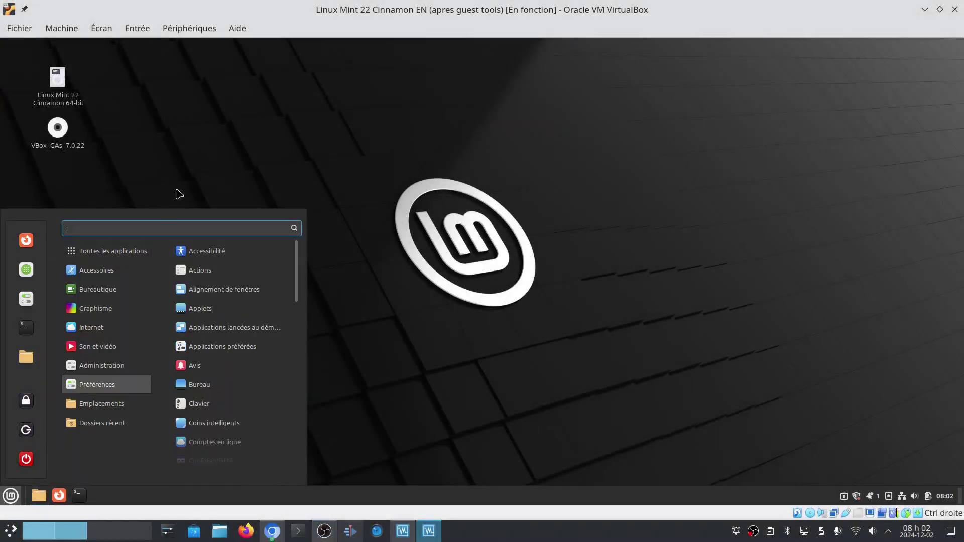
Step: Launch the USB stick creator and select Fedora-KDE-Live-x86_64-41-1.4.iso from Téléchargements
text(usb)
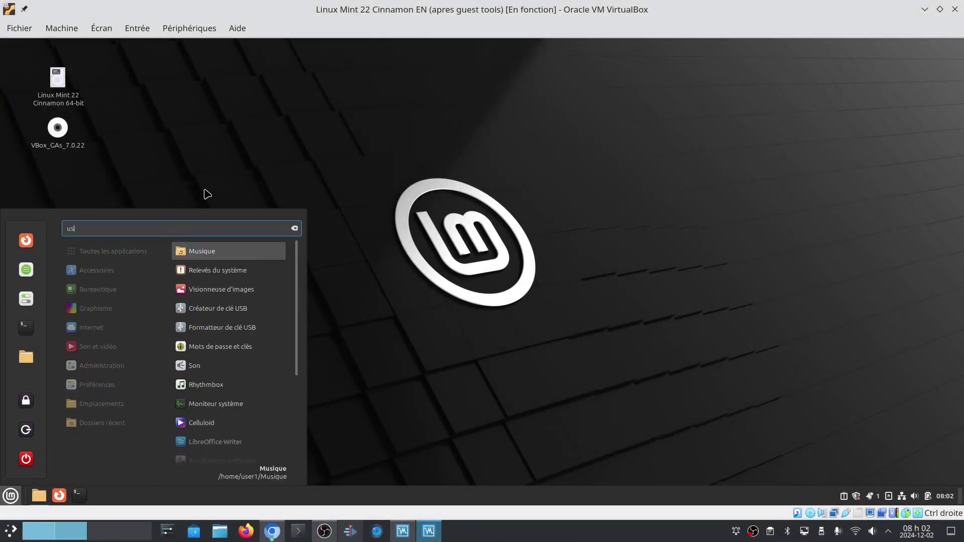
click(212, 247)
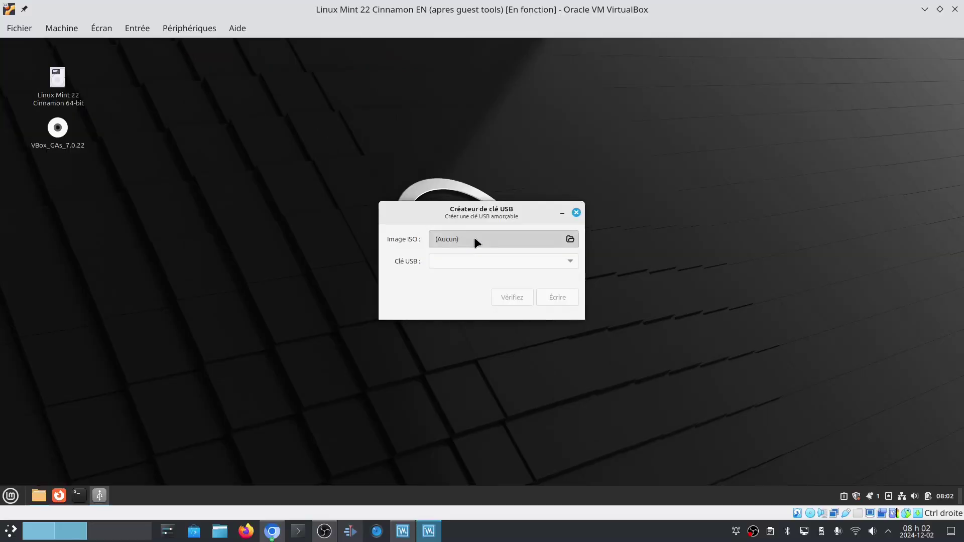
click(470, 225)
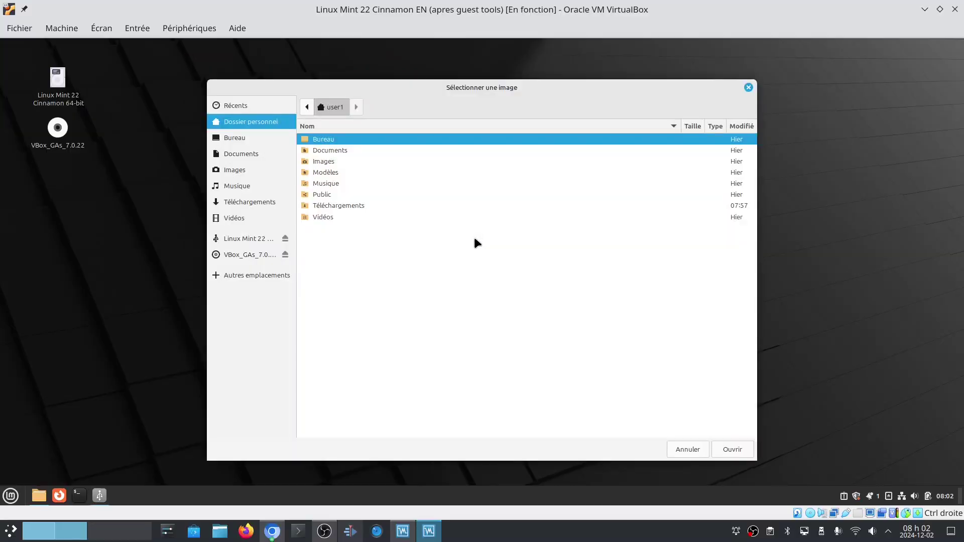
double_click(345, 206)
double_click(345, 140)
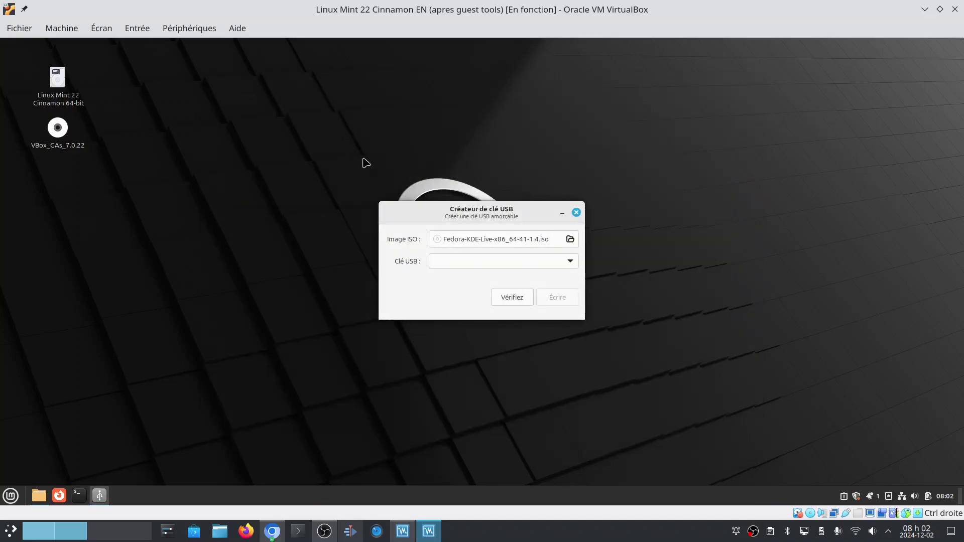
Step: Write the image to the Kingston DataTraveler 3.0 drive, authenticating with the account password
click(569, 263)
click(513, 262)
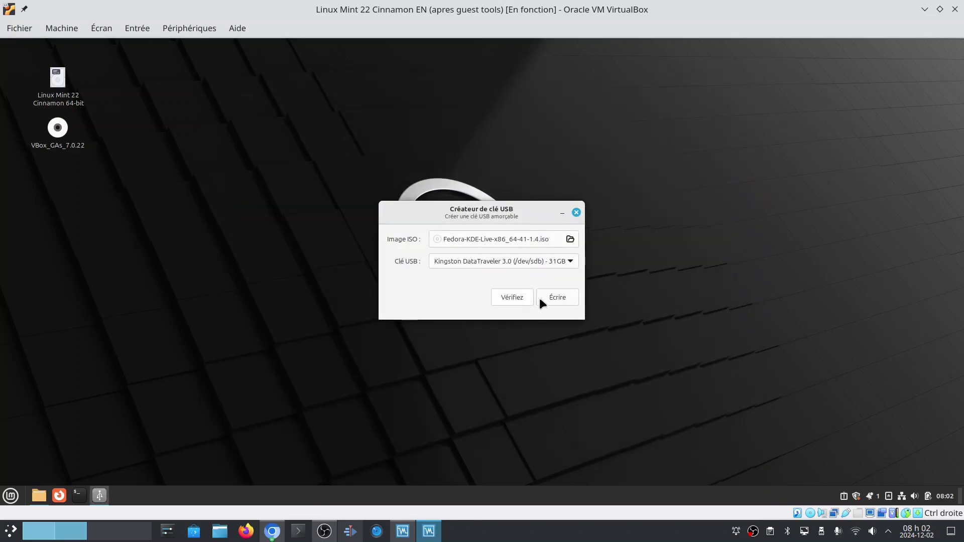
click(557, 296)
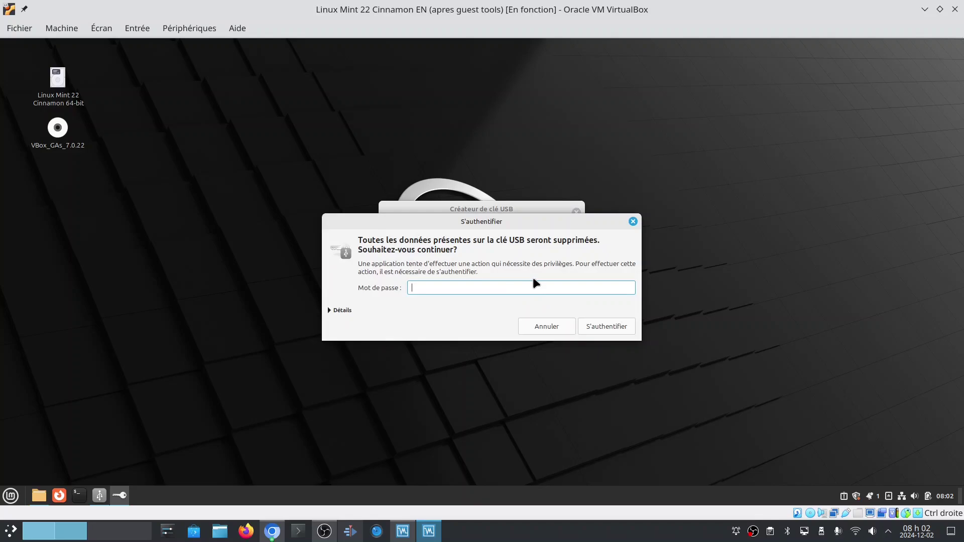
key(Return)
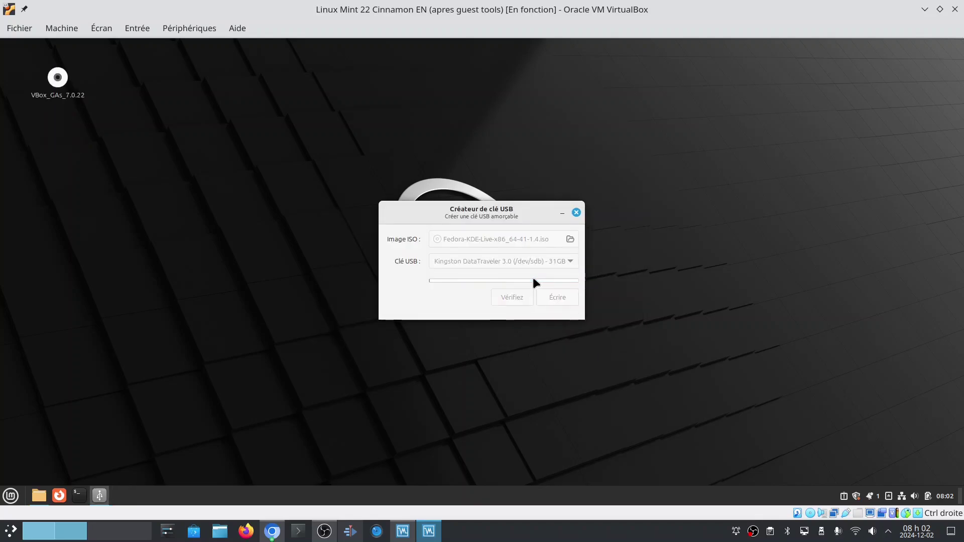